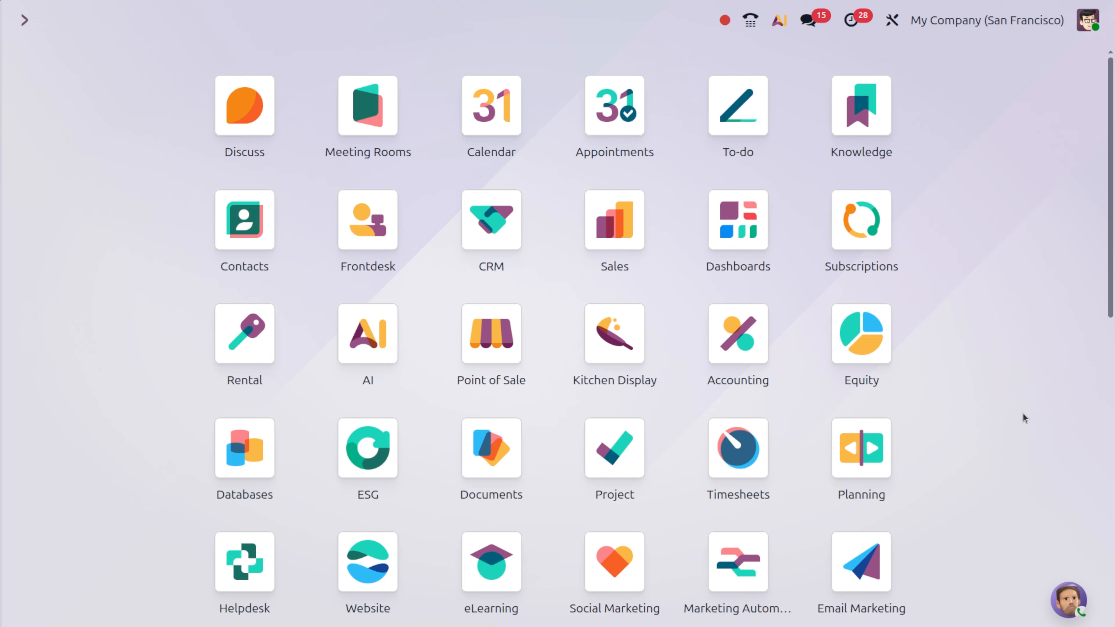
- Open the list of depreciation models in the Accounting app
{"action": "type", "text": "acc"}
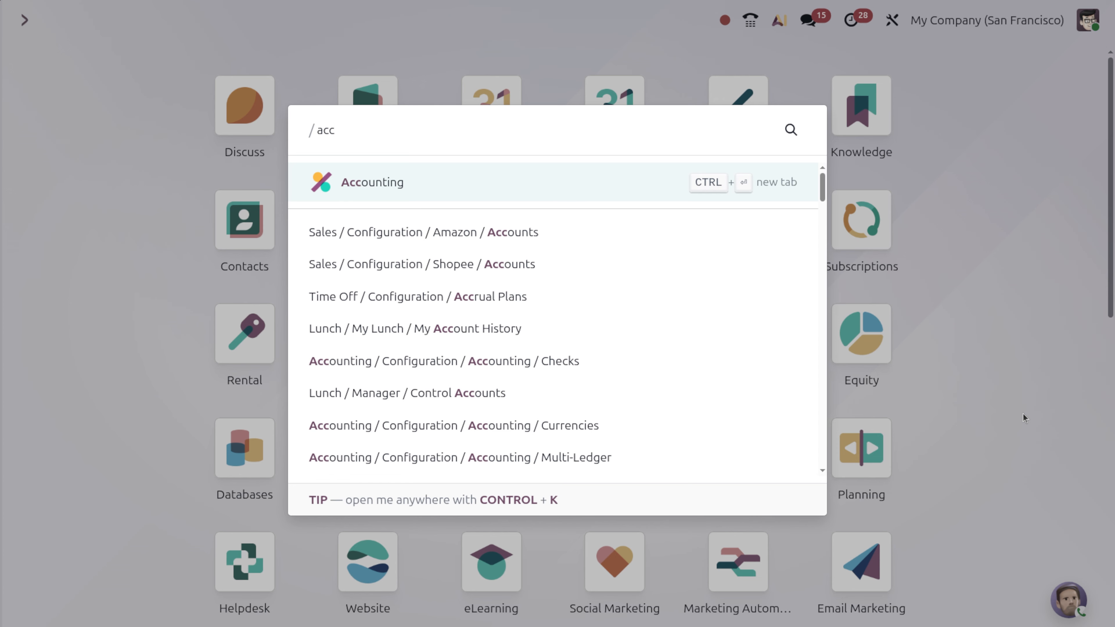
{"action": "key", "text": "Return"}
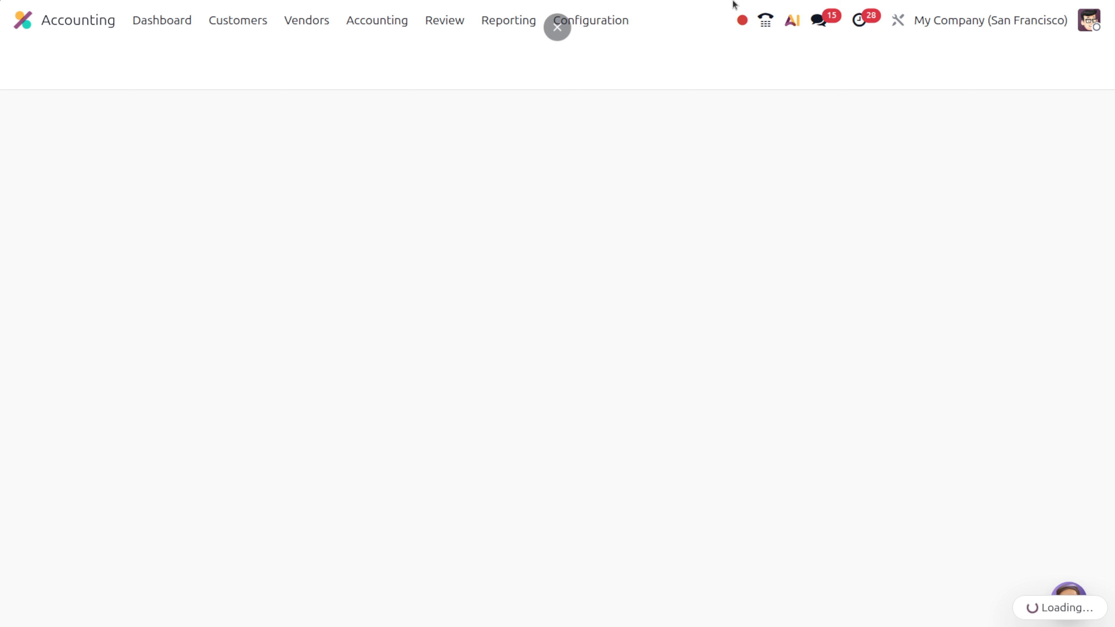
{"action": "left_click", "coordinate": [621, 19]}
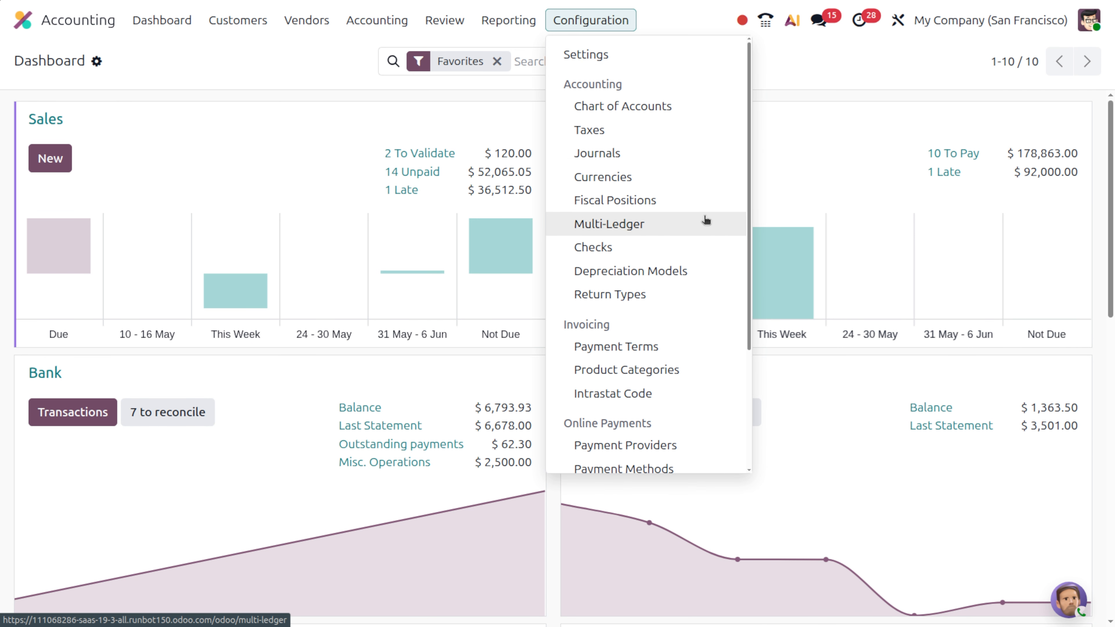
{"action": "left_click", "coordinate": [719, 267]}
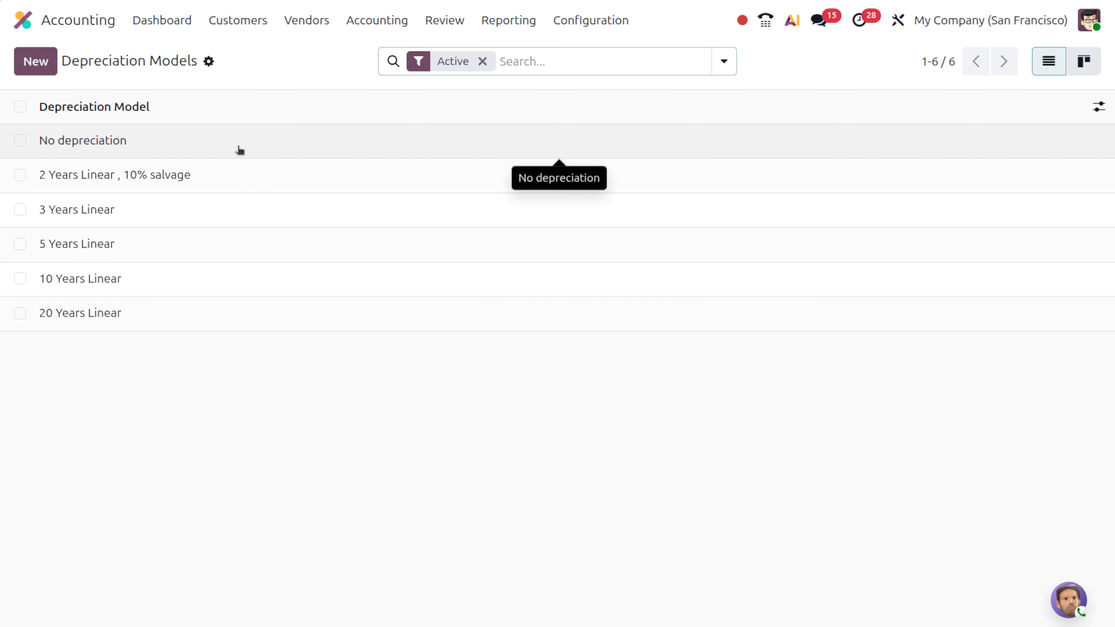
- Inspect the No depreciation model, and open the 3 Years Linear model to review its available depreciation methods
{"action": "left_click", "coordinate": [239, 150]}
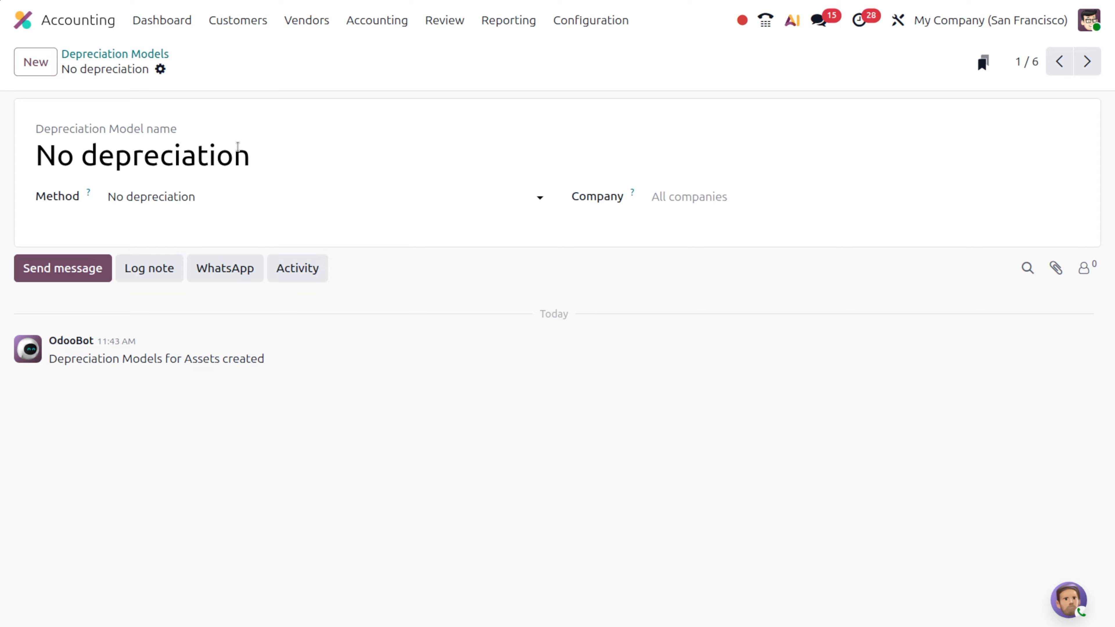
{"action": "left_click", "coordinate": [107, 54]}
{"action": "left_click", "coordinate": [167, 201]}
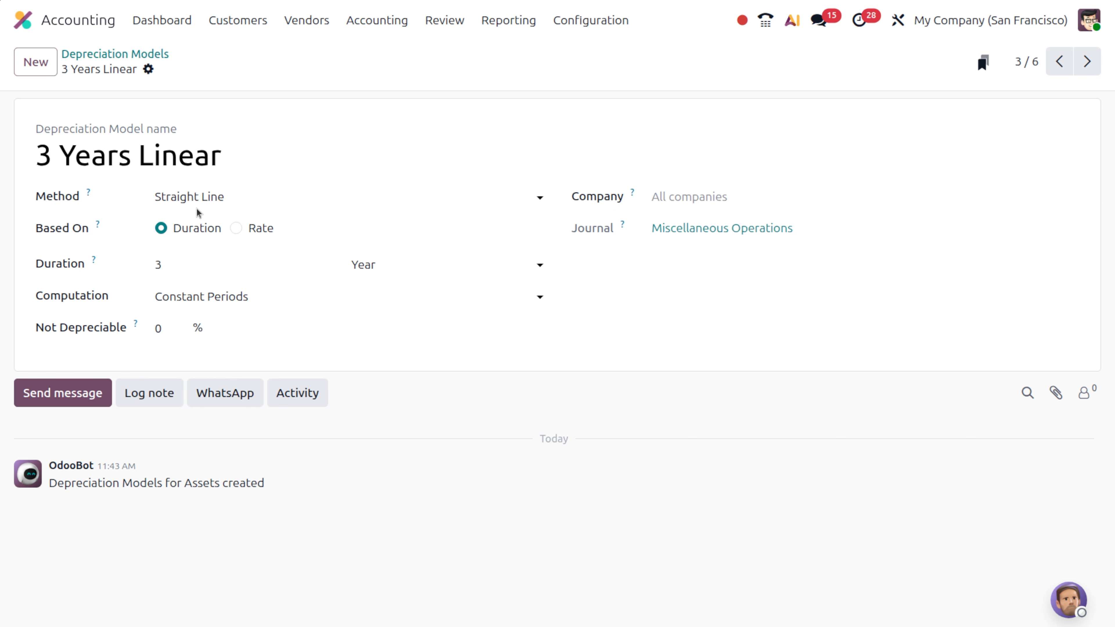
{"action": "left_click", "coordinate": [196, 203]}
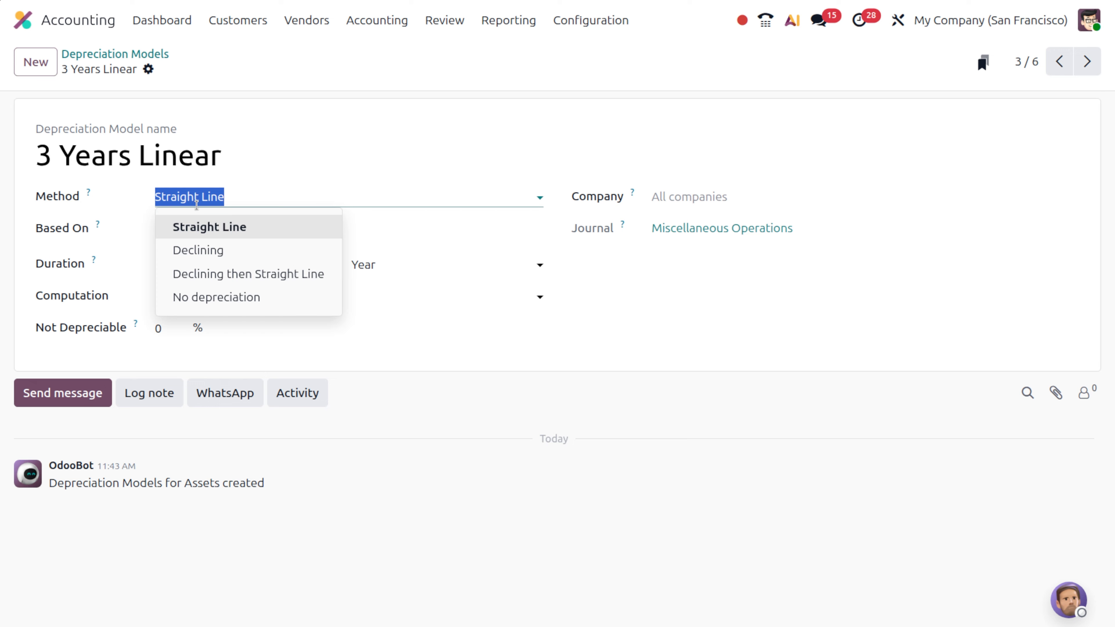
{"action": "left_click", "coordinate": [239, 113]}
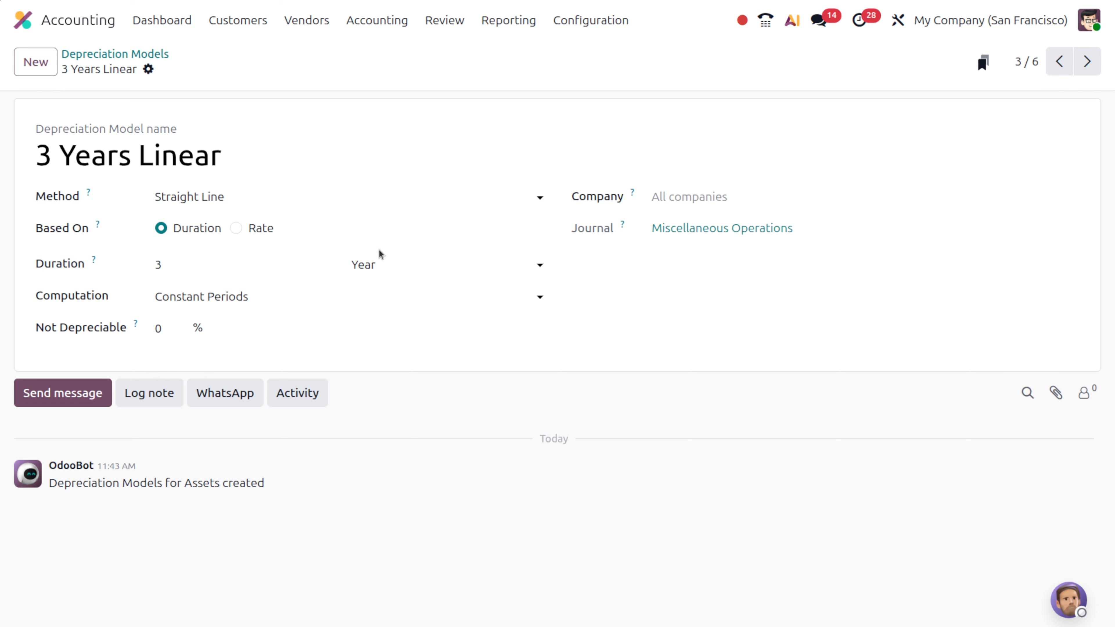
- Base the 3 Years Linear depreciation model on Rate per Year and set its computation to No Prorata
{"action": "left_click", "coordinate": [239, 229]}
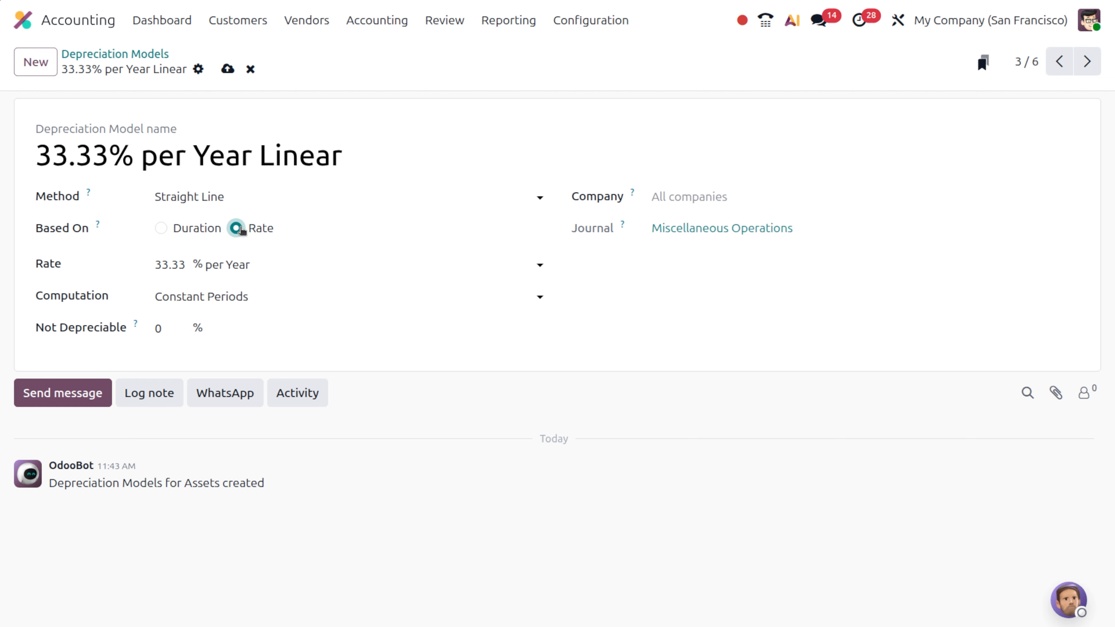
{"action": "left_click", "coordinate": [256, 261]}
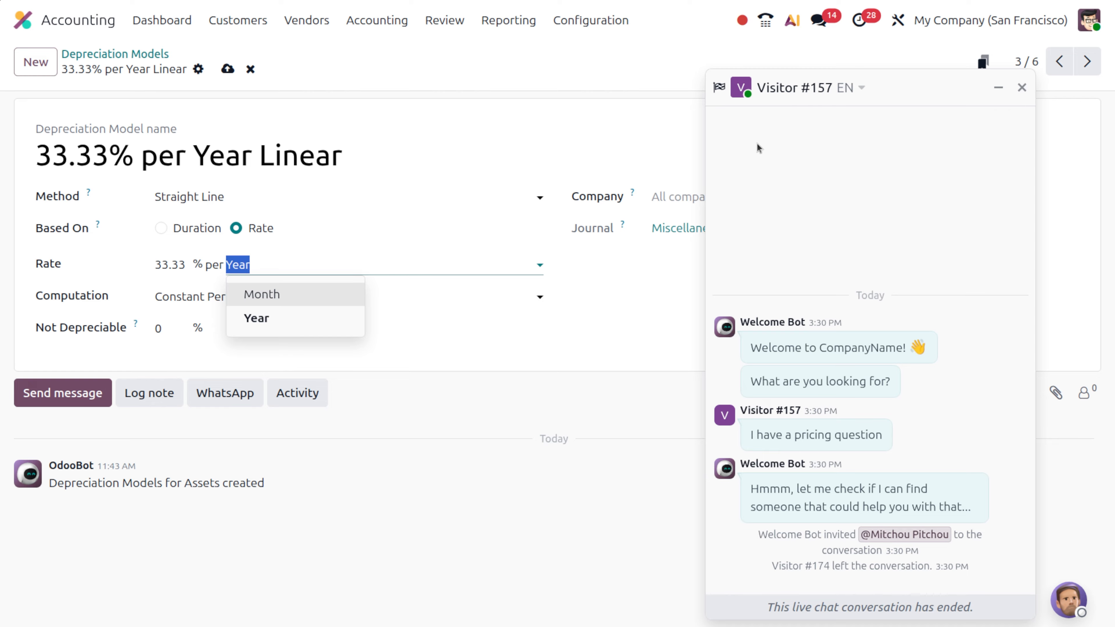
{"action": "left_click", "coordinate": [1021, 87]}
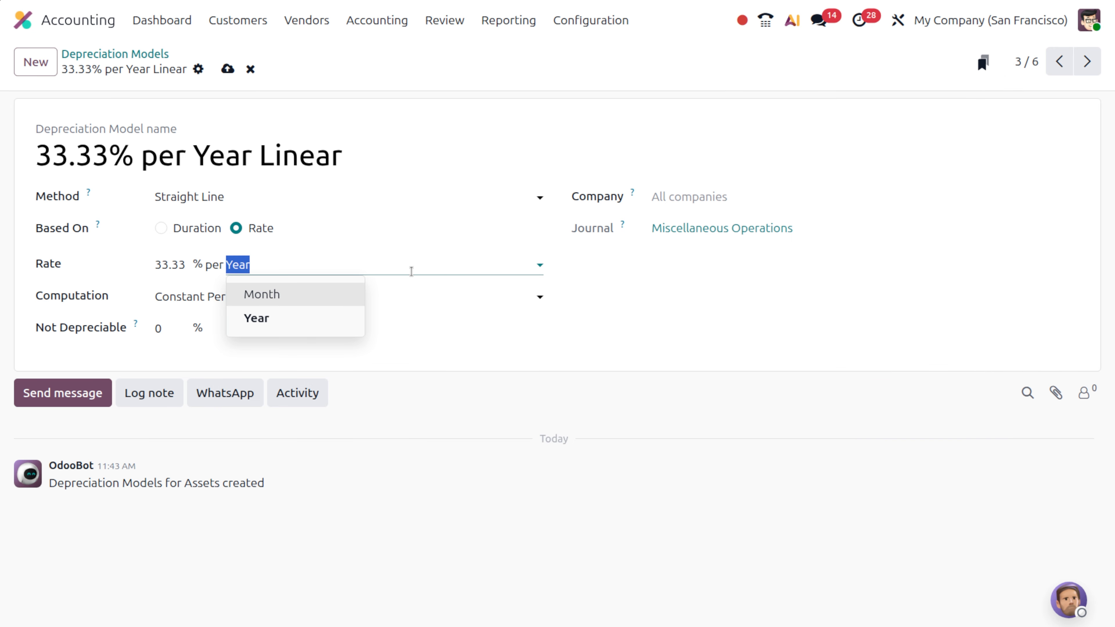
{"action": "left_click", "coordinate": [395, 264]}
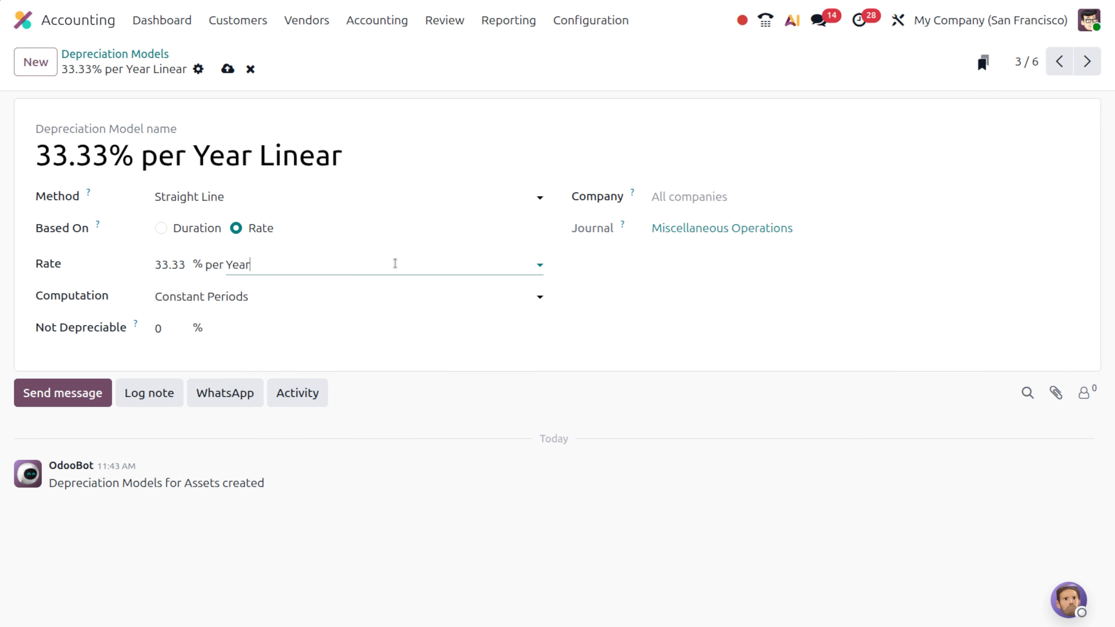
{"action": "left_click", "coordinate": [210, 299]}
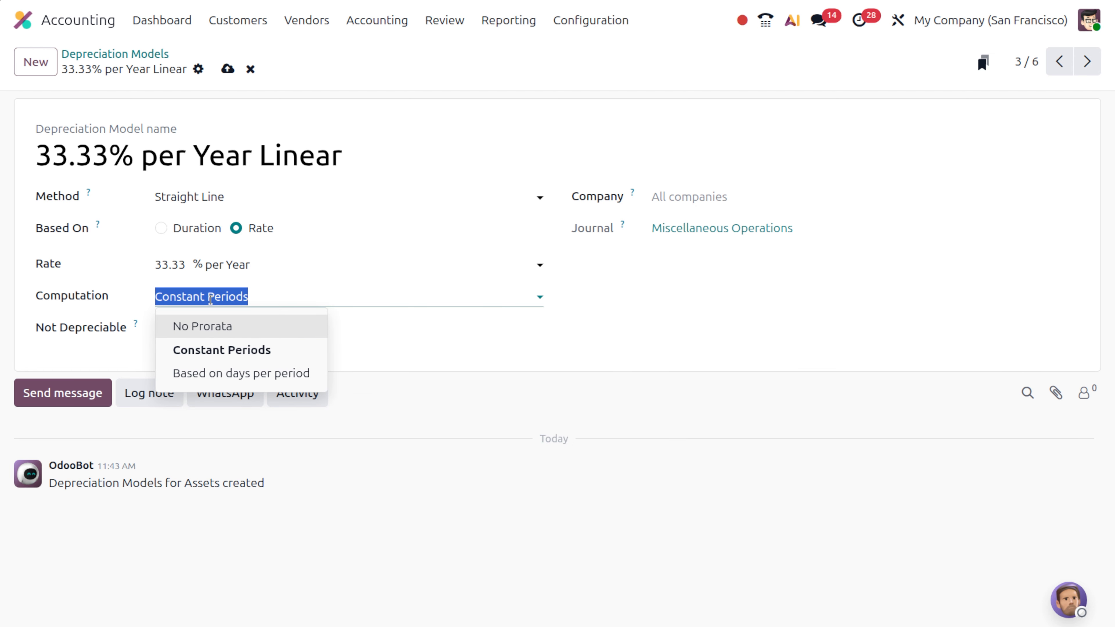
{"action": "left_click", "coordinate": [229, 325]}
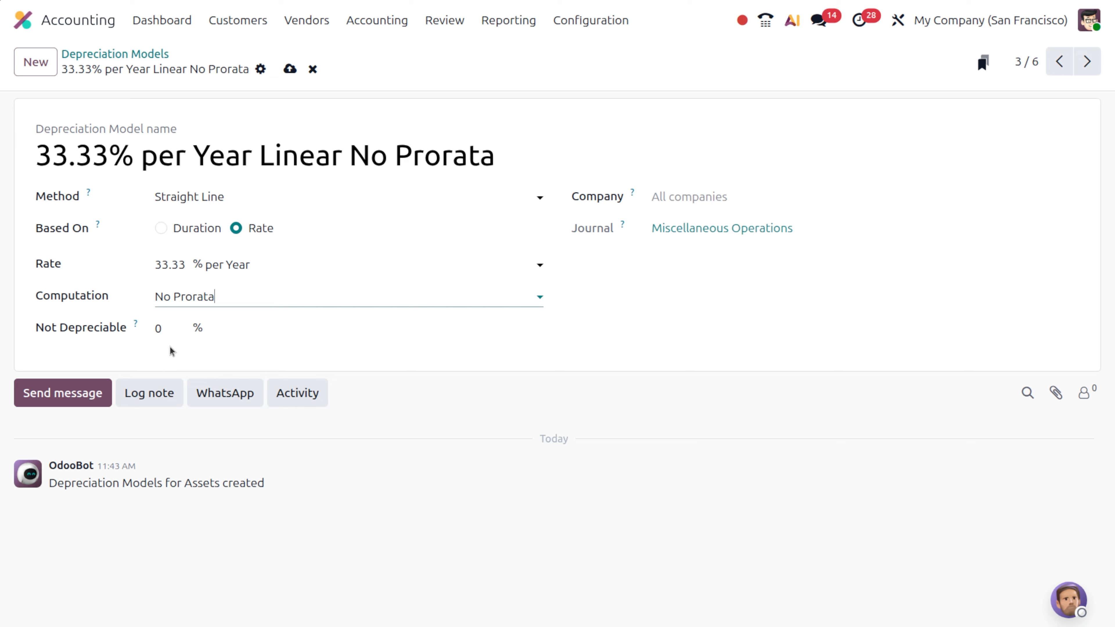
- Set the depreciation model's not depreciable share to 10% and save the model
{"action": "left_click", "coordinate": [172, 334]}
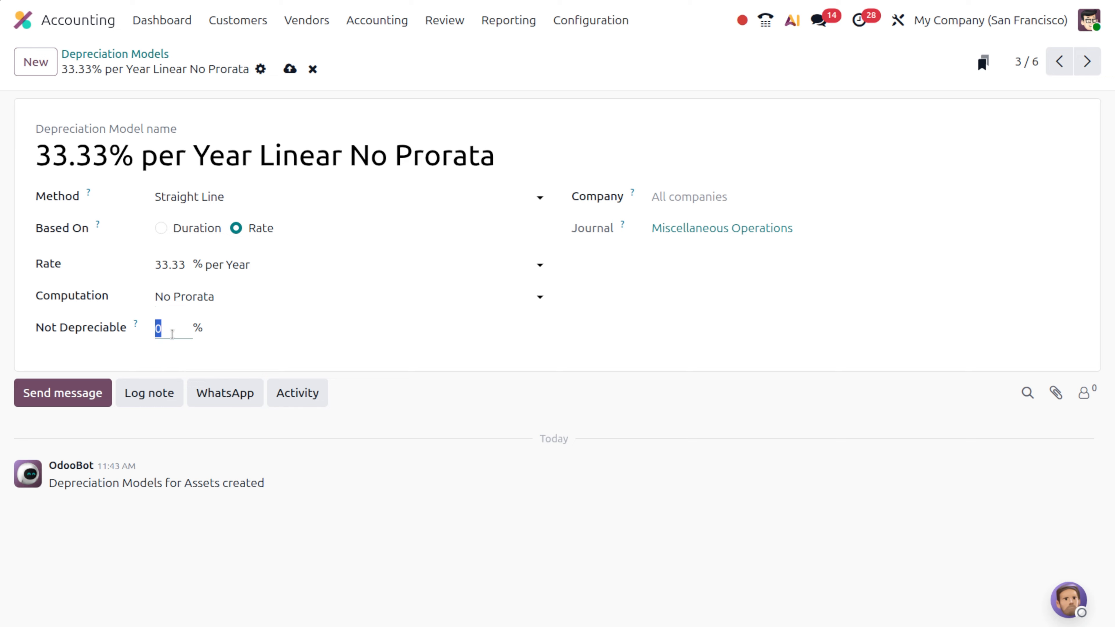
{"action": "type", "text": "10"}
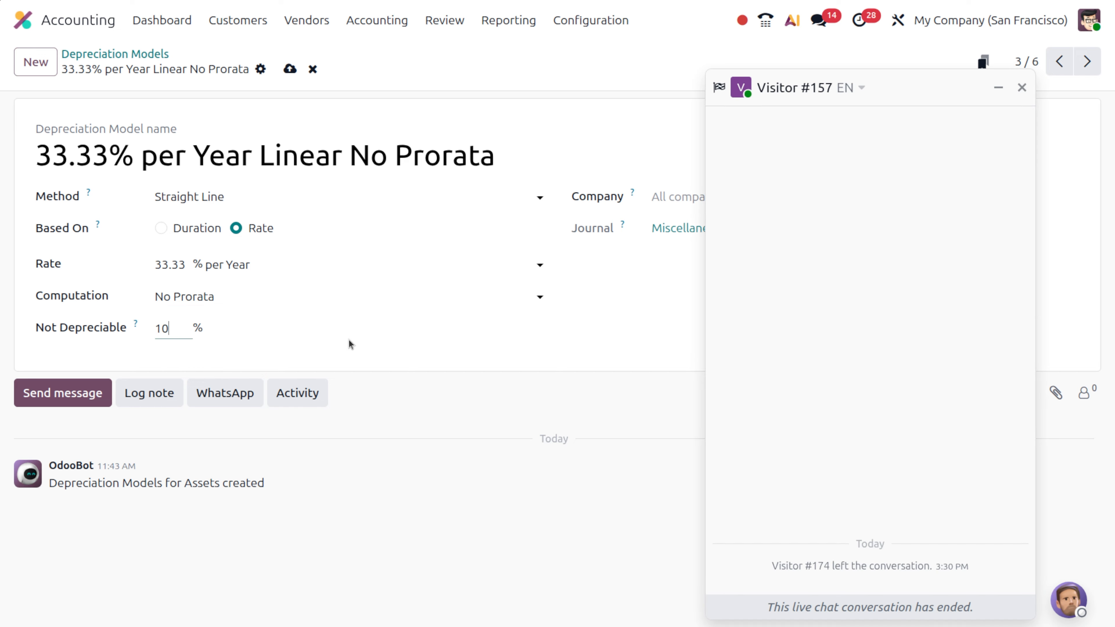
{"action": "left_click", "coordinate": [349, 341]}
{"action": "mouse_move", "coordinate": [135, 326]}
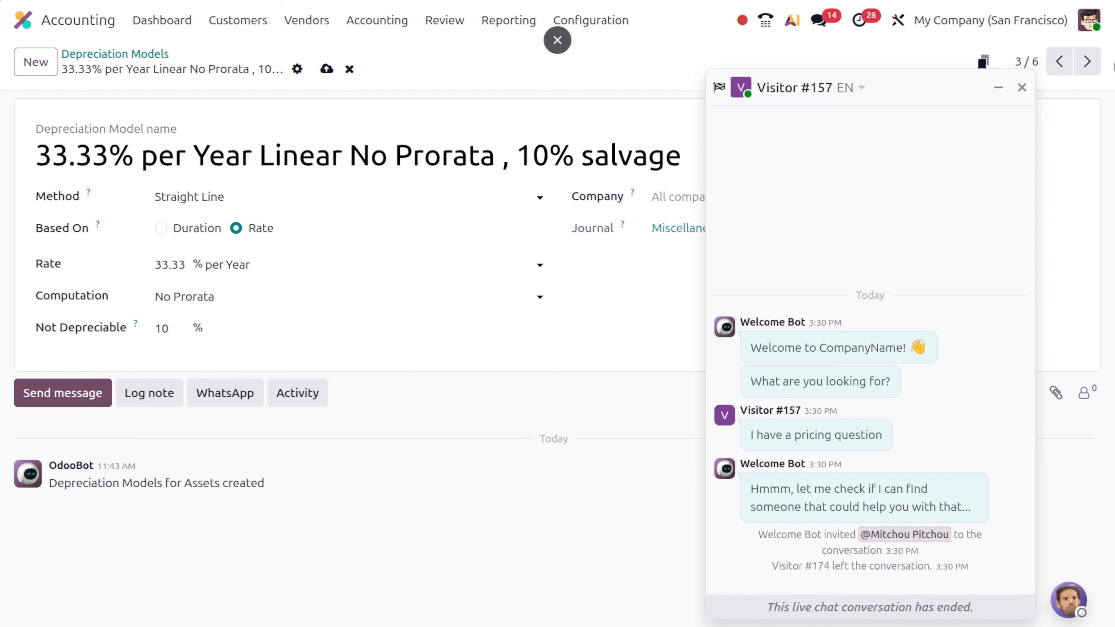
{"action": "left_click", "coordinate": [1021, 87]}
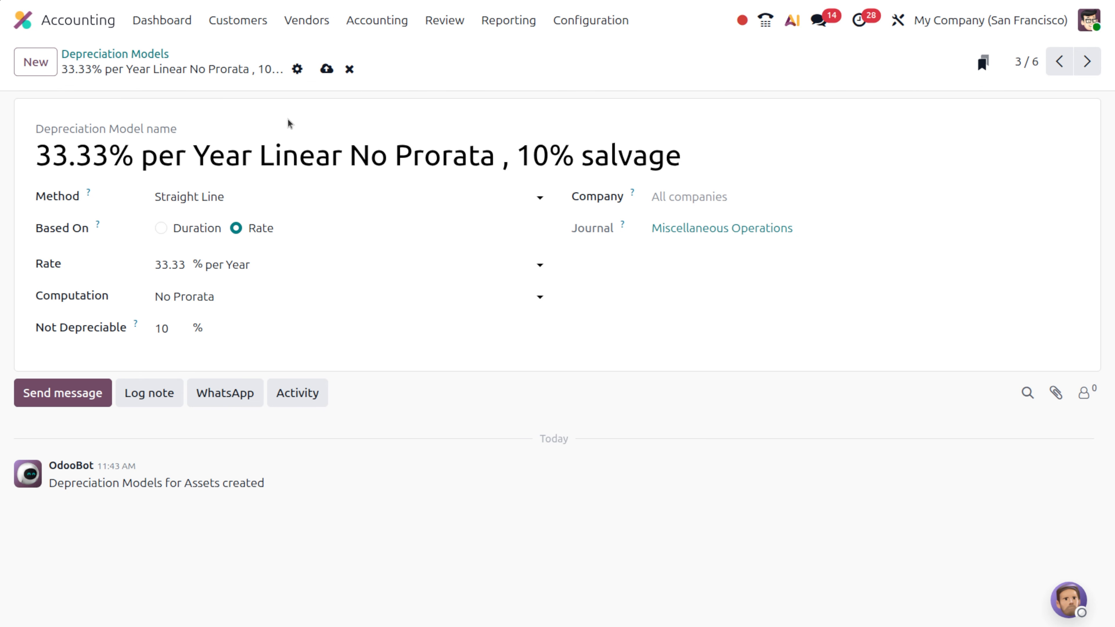
{"action": "left_click", "coordinate": [326, 69]}
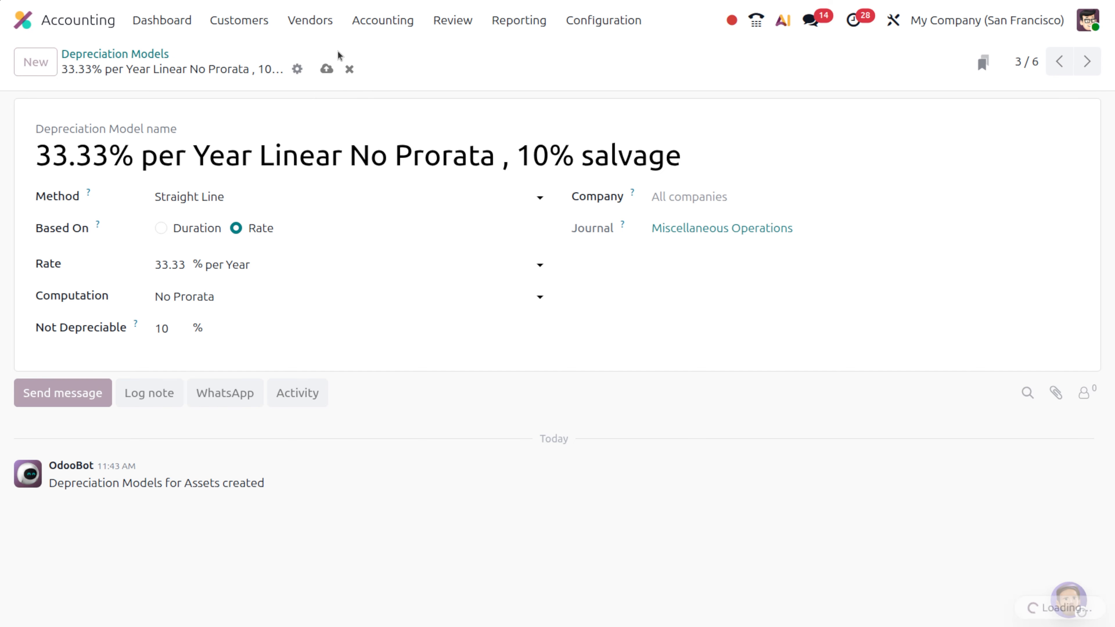
- Create a new asset named laptop in the Assets list
{"action": "left_click", "coordinate": [390, 21]}
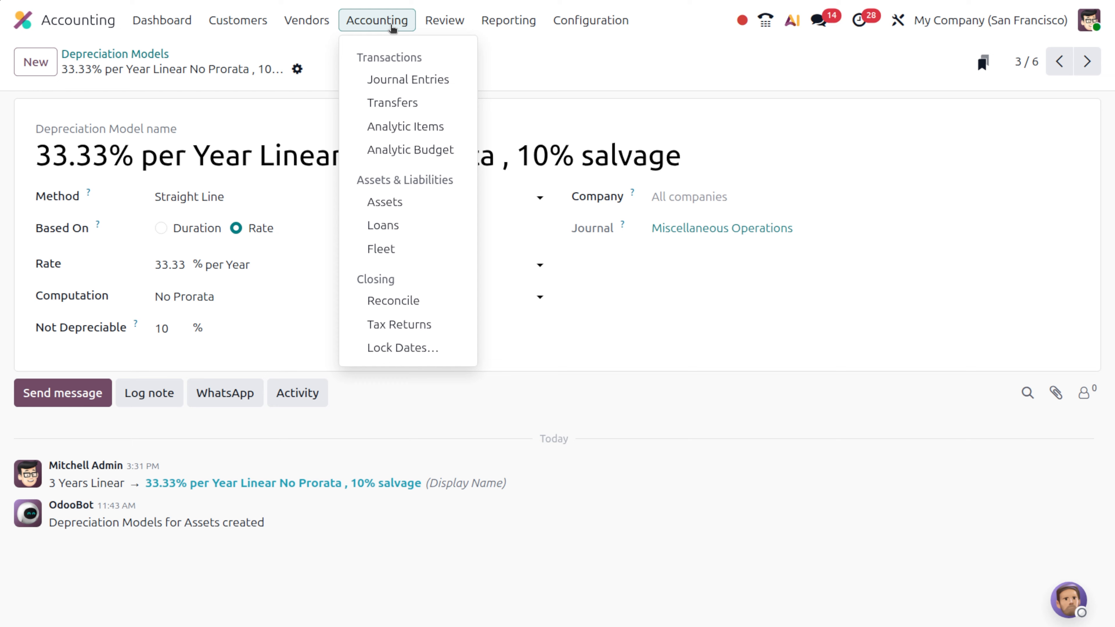
{"action": "left_click", "coordinate": [447, 211]}
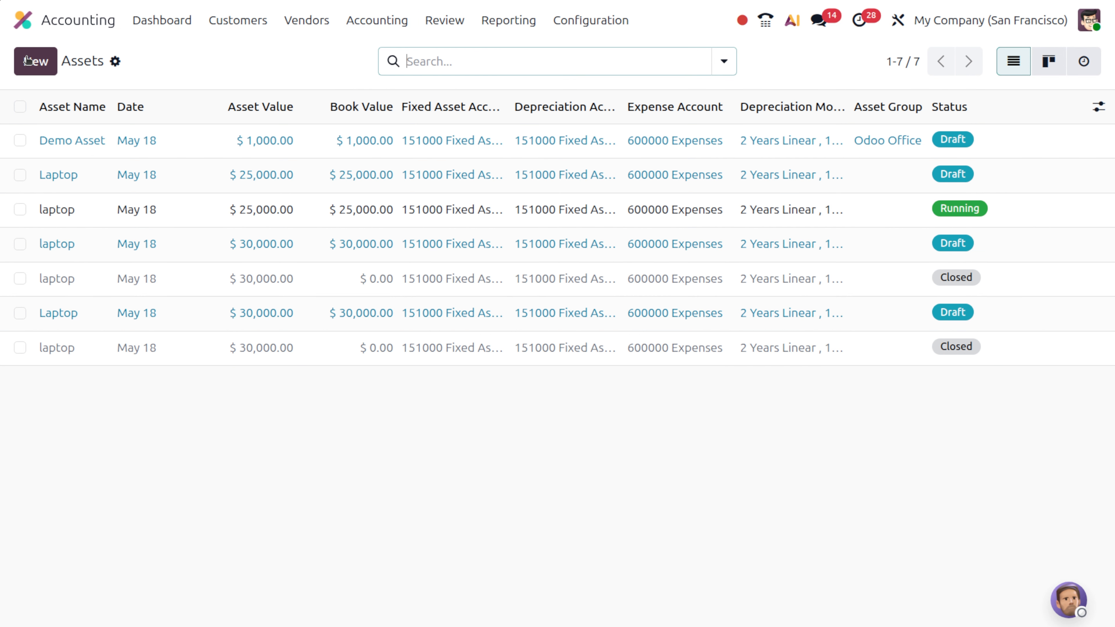
{"action": "left_click", "coordinate": [27, 61]}
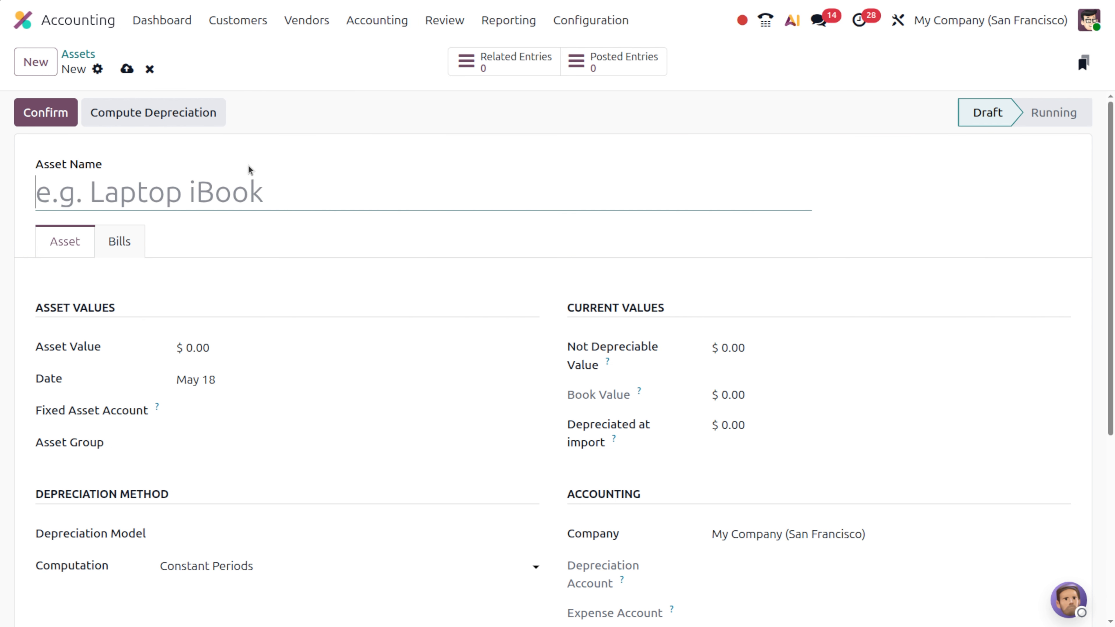
{"action": "type", "text": "laptop"}
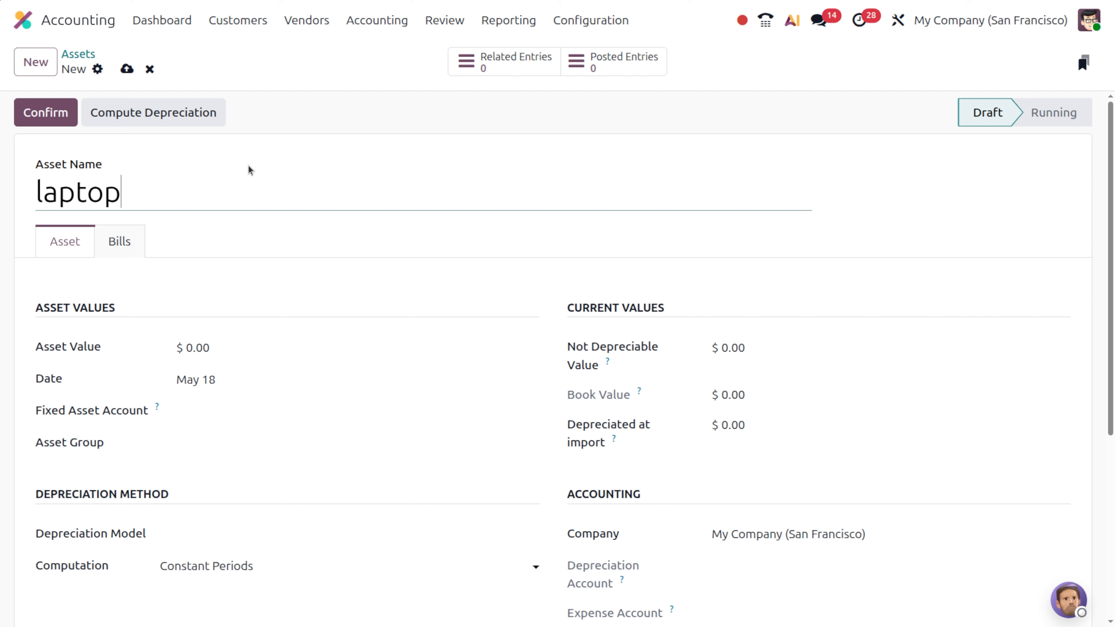
- Set the laptop's asset value to $20,000 and its fixed asset account to 151000 Fixed Assets
{"action": "left_click", "coordinate": [228, 341]}
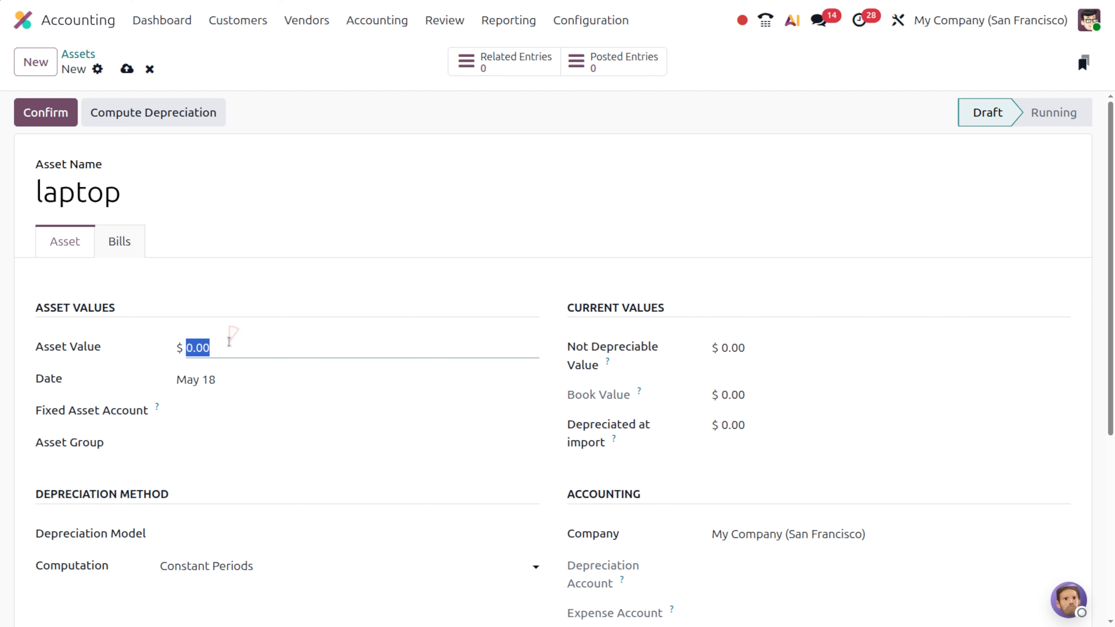
{"action": "type", "text": "20000"}
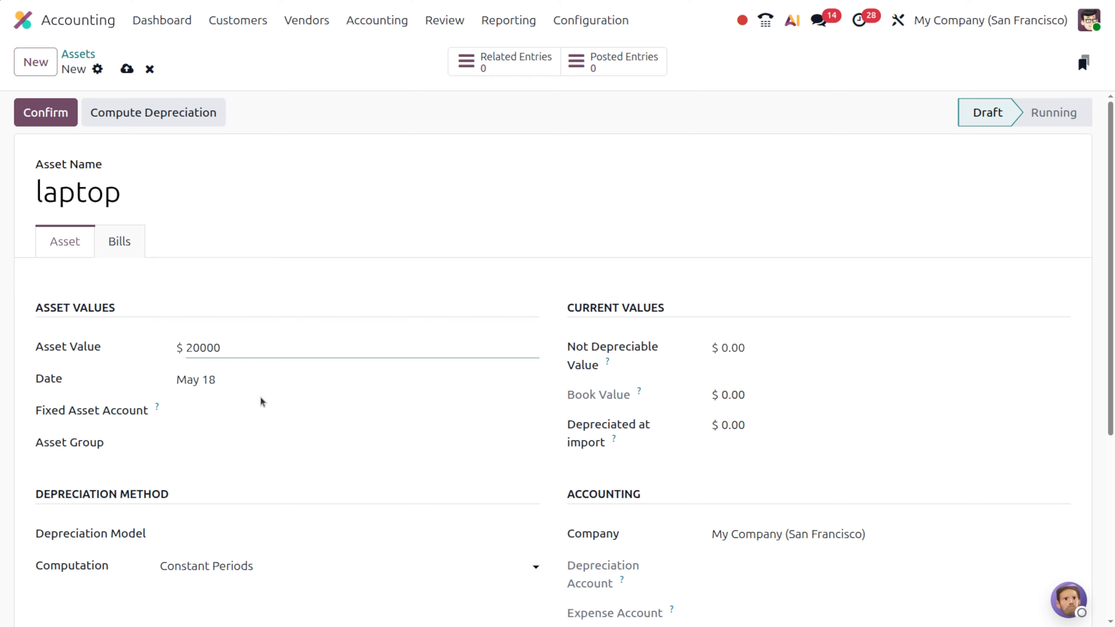
{"action": "left_click", "coordinate": [263, 410]}
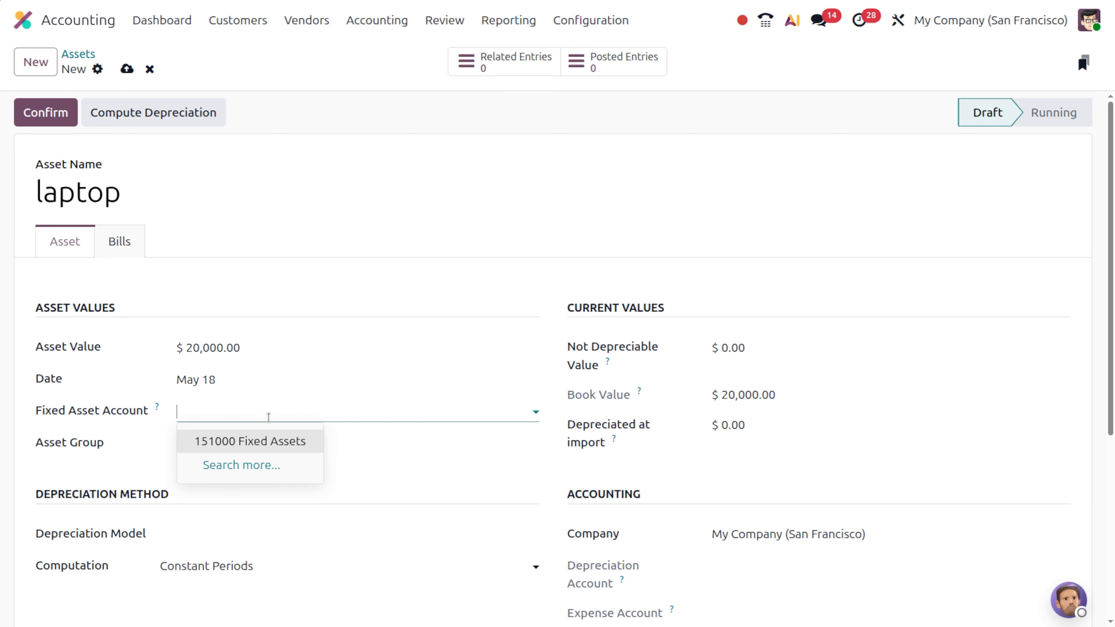
{"action": "left_click", "coordinate": [283, 438]}
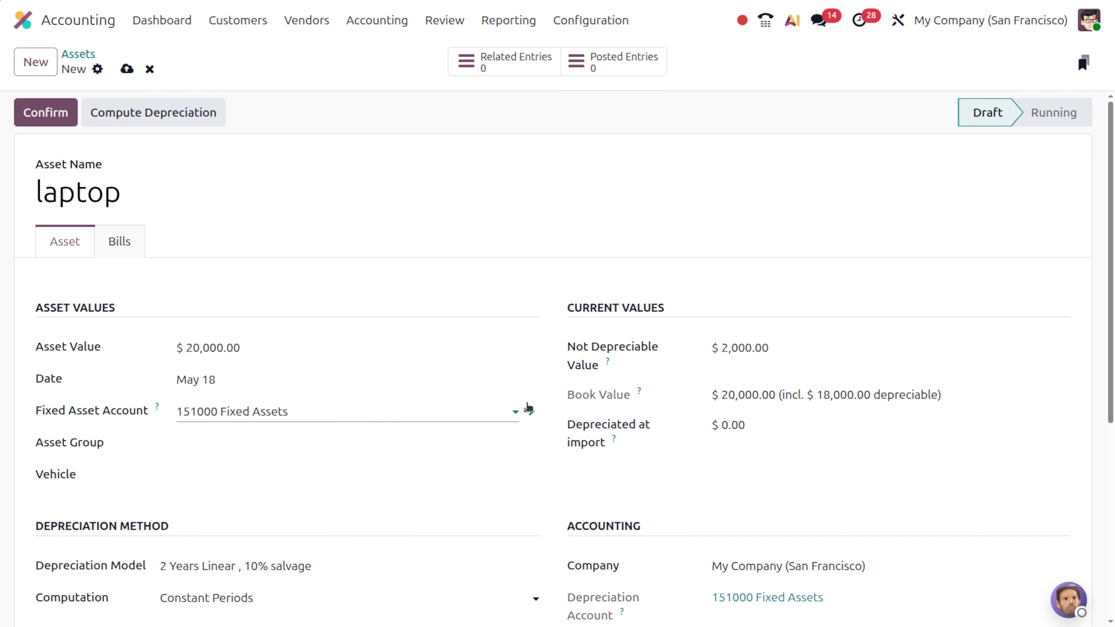
- Open the laptop's fixed asset account record and review its vehicle requirement and depreciation settings
{"action": "left_click", "coordinate": [529, 412]}
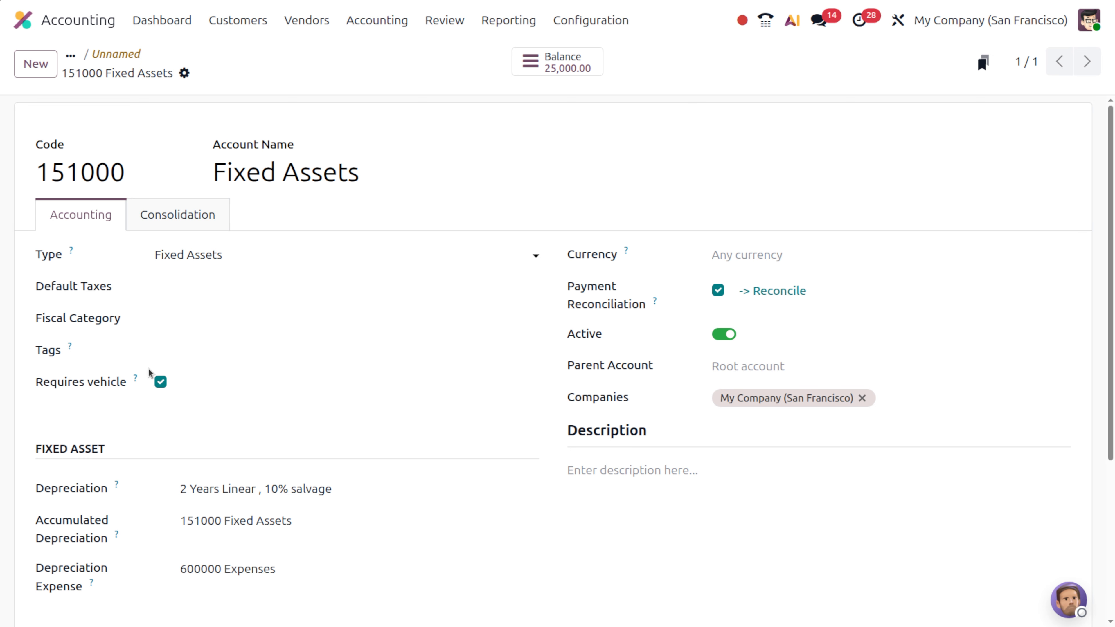
{"action": "mouse_move", "coordinate": [137, 380]}
{"action": "scroll", "coordinate": [219, 396], "scroll_direction": "down", "scroll_amount": 5}
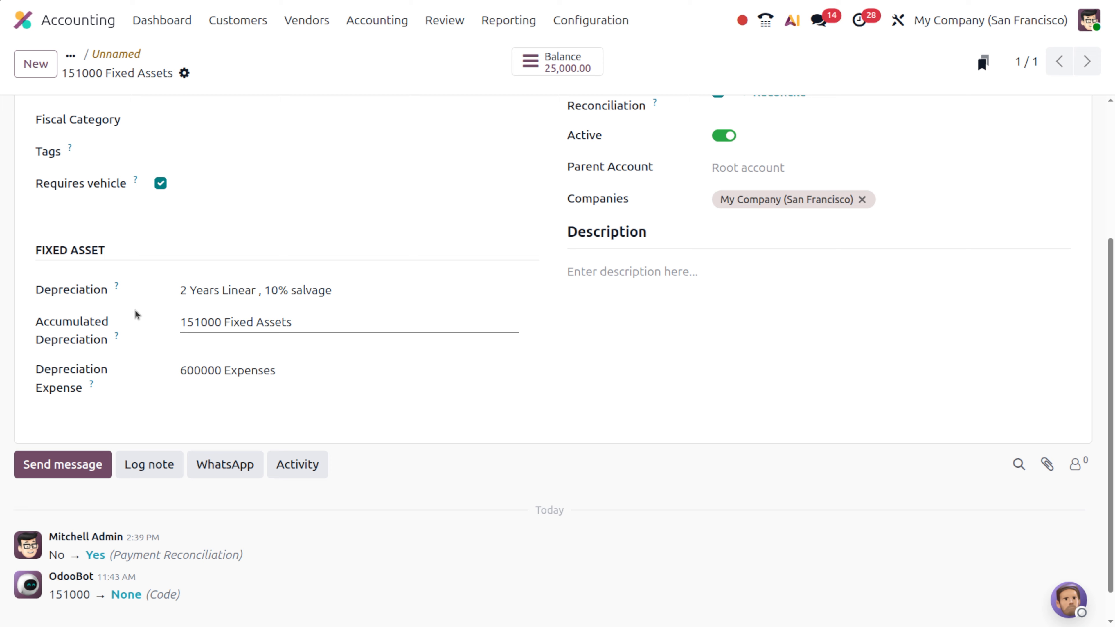
{"action": "scroll", "coordinate": [227, 282], "scroll_direction": "up", "scroll_amount": 5}
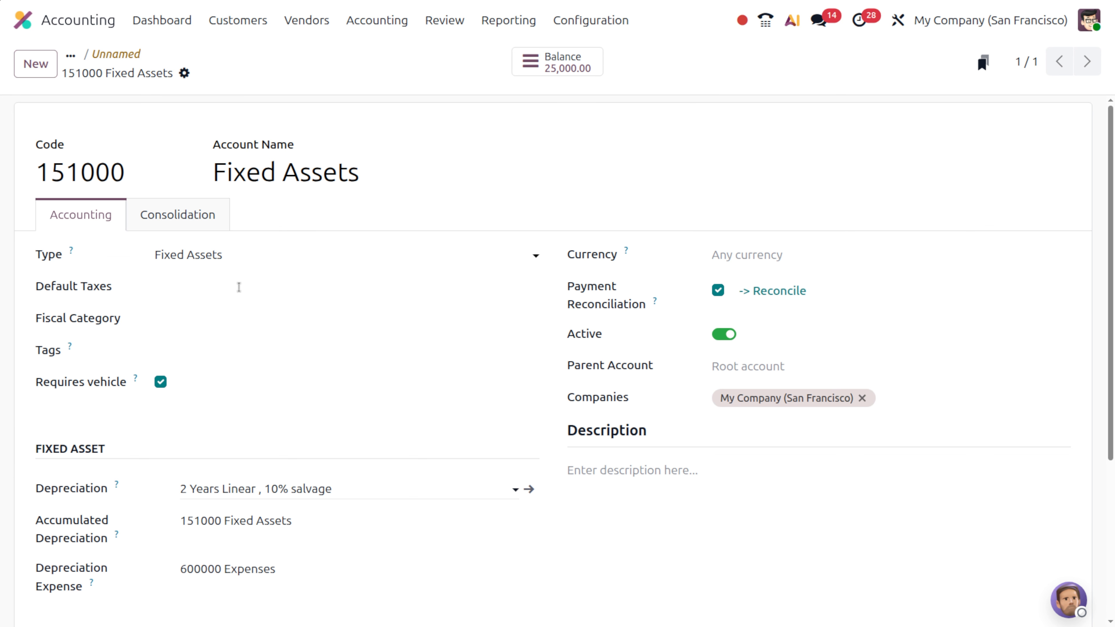
- Set the Fixed Assets account's depreciation to "33.33% per Year Linear No Prorata , 10% salvage" and check its linked accumulated depreciation account
{"action": "left_click", "coordinate": [388, 482]}
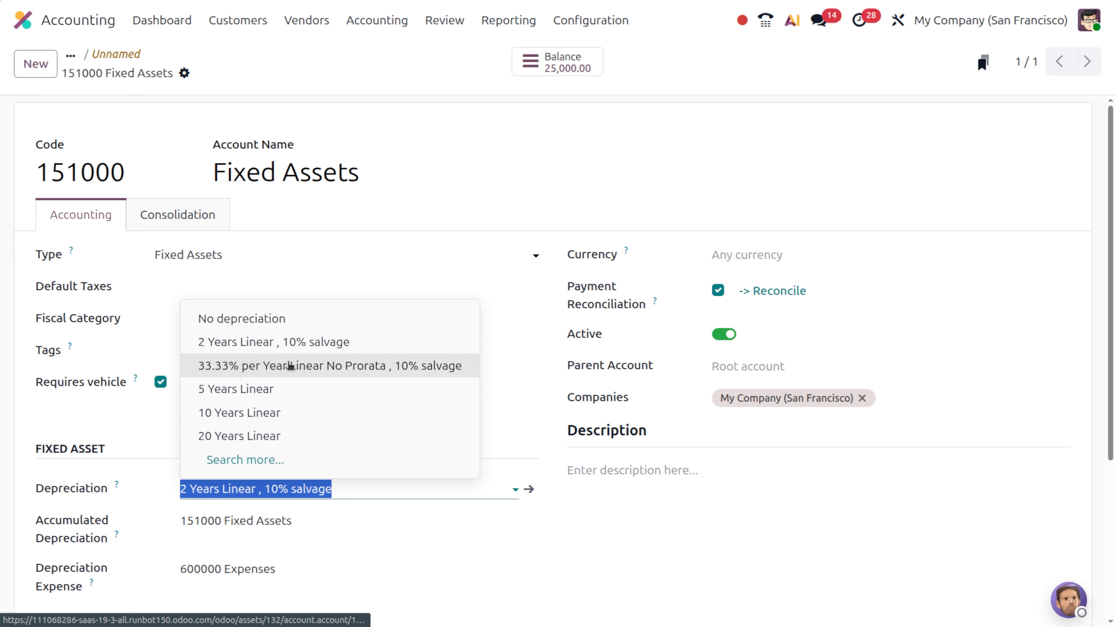
{"action": "left_click", "coordinate": [277, 378]}
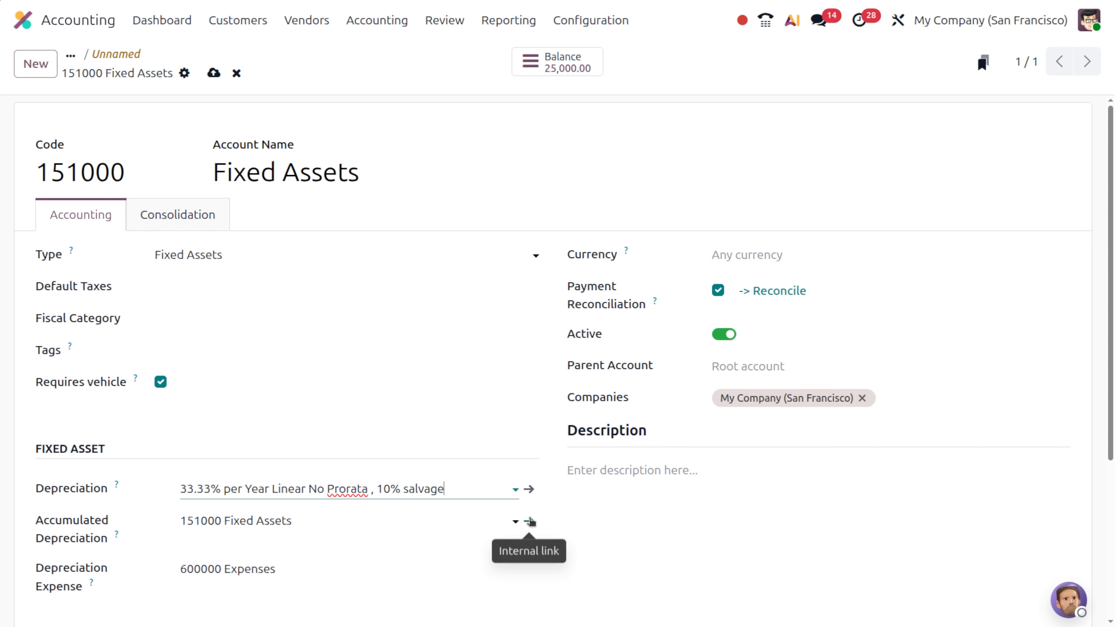
{"action": "left_click", "coordinate": [532, 521]}
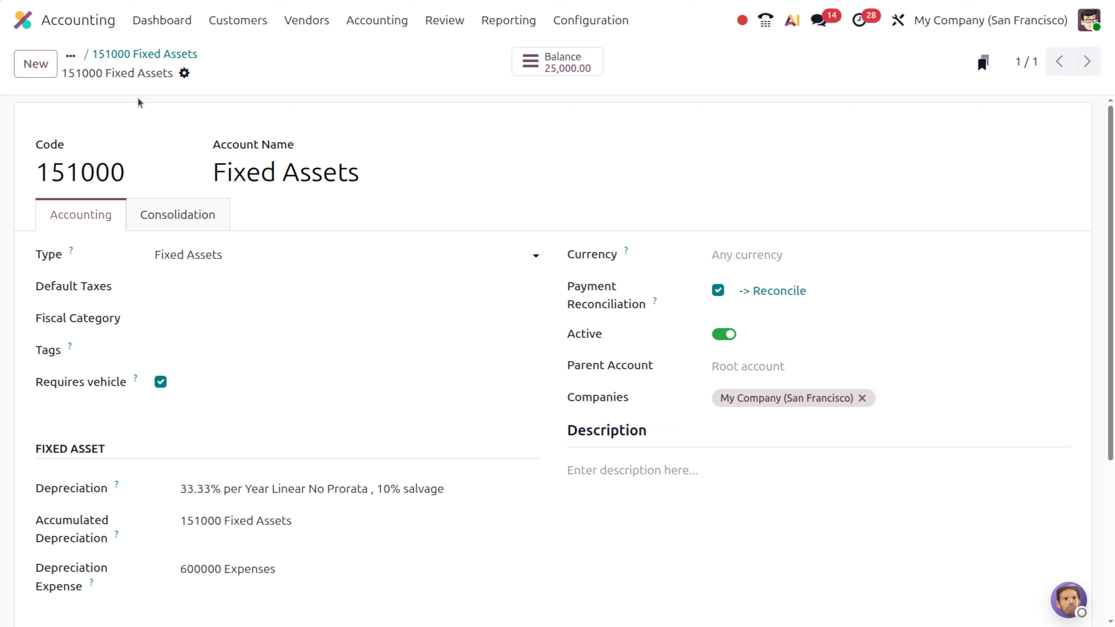
{"action": "left_click", "coordinate": [140, 56]}
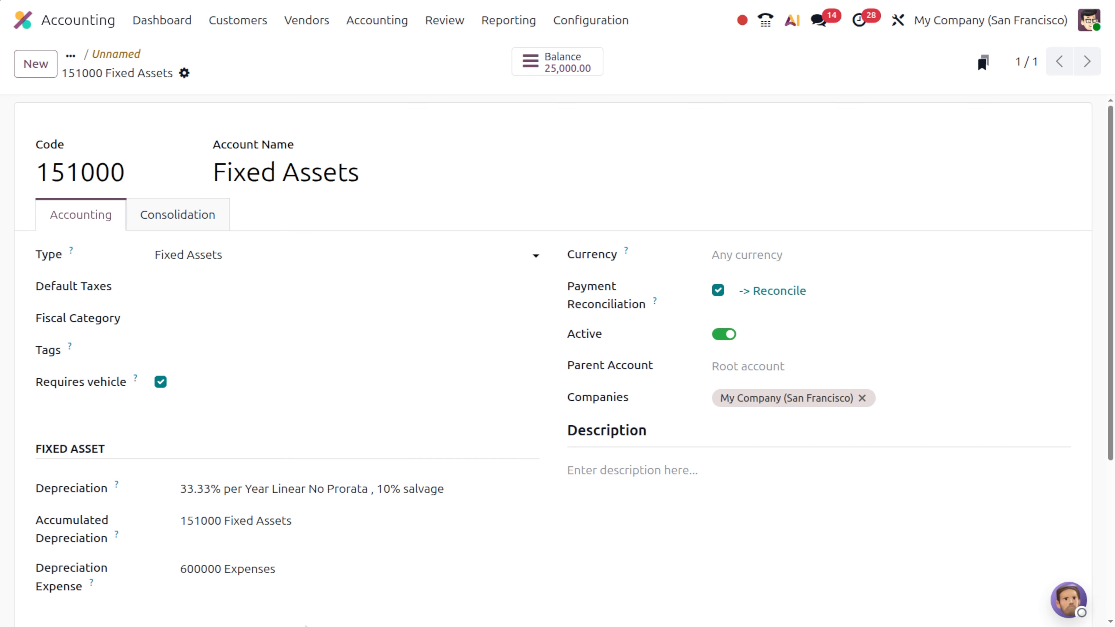
{"action": "scroll", "coordinate": [306, 614], "scroll_direction": "down", "scroll_amount": 4}
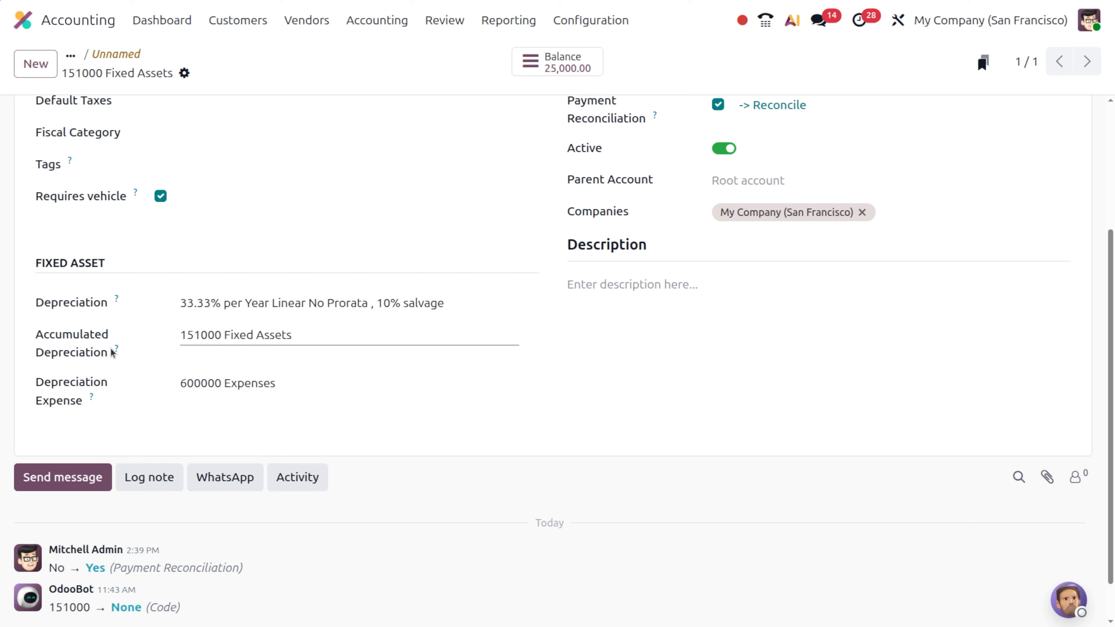
- Return to the laptop asset, set its vehicle to 1-AUD-001: Volkswagen/Golf 8, and review its depreciation and accounting details
{"action": "mouse_move", "coordinate": [117, 351]}
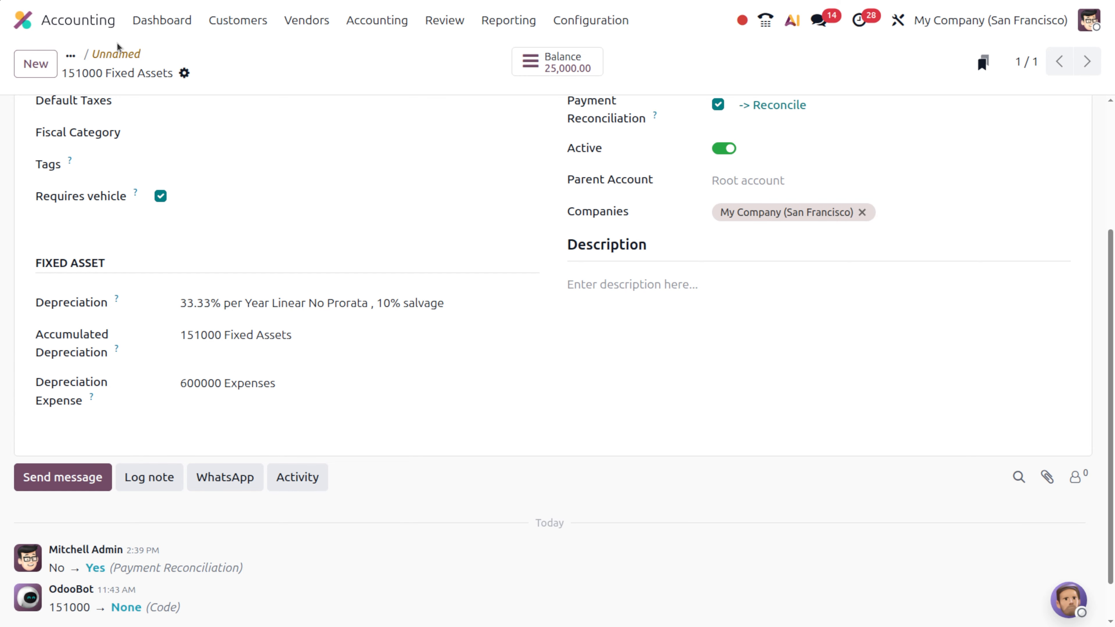
{"action": "left_click", "coordinate": [115, 55]}
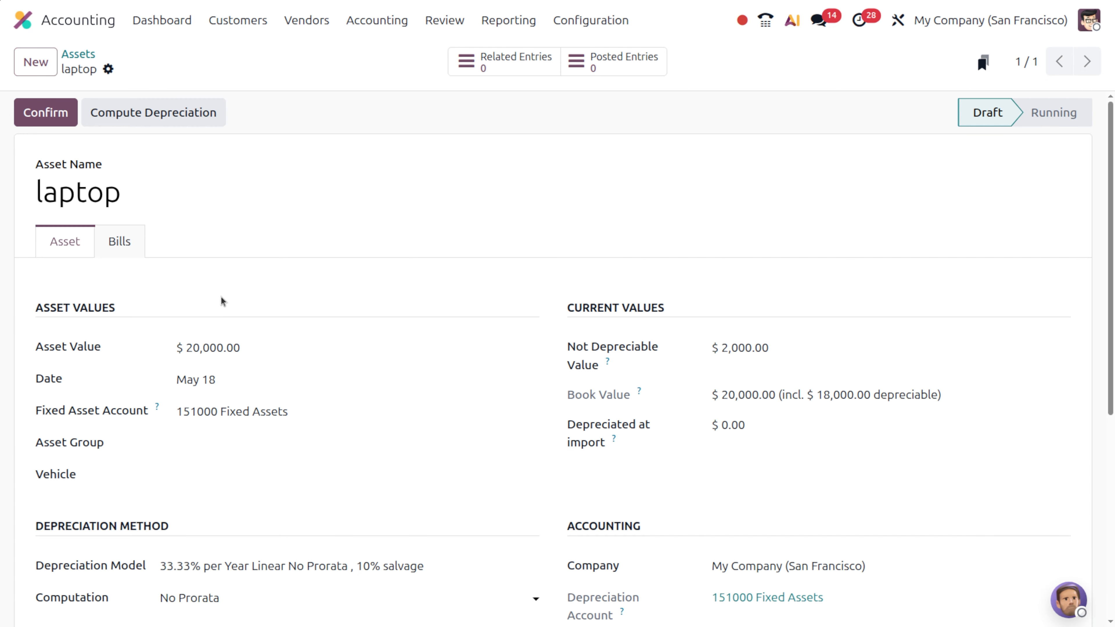
{"action": "left_click", "coordinate": [279, 482]}
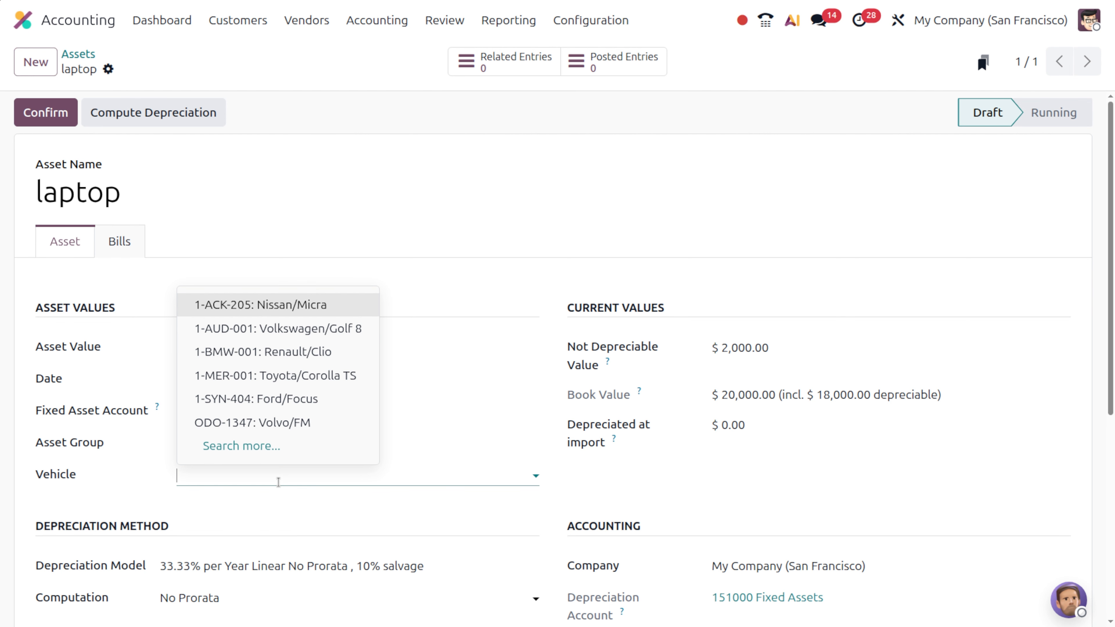
{"action": "left_click", "coordinate": [258, 327]}
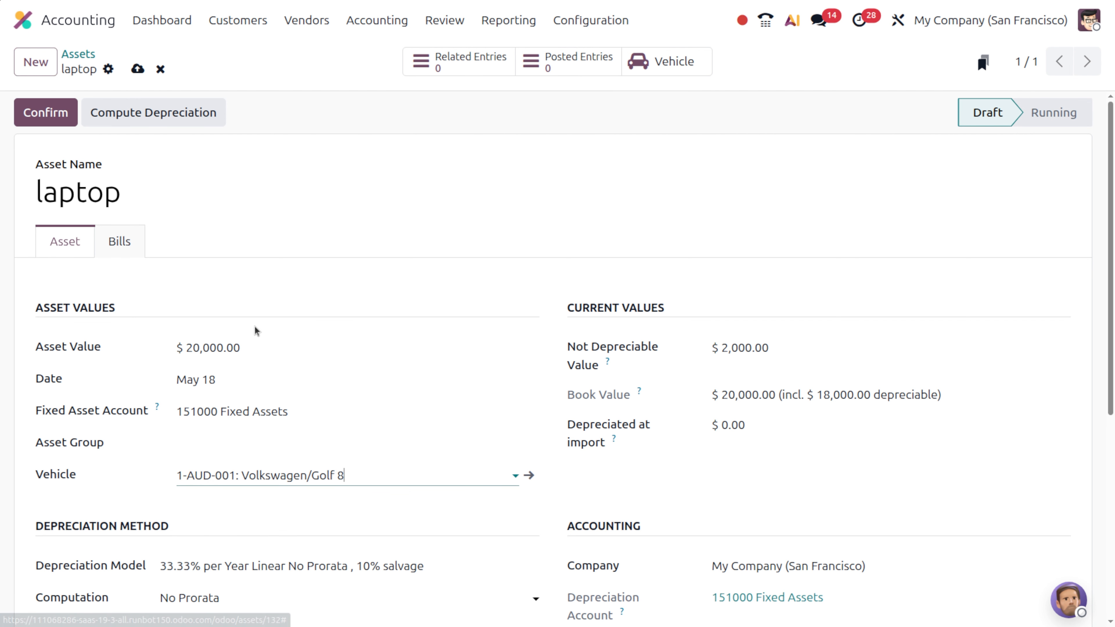
{"action": "scroll", "coordinate": [745, 485], "scroll_direction": "down", "scroll_amount": 1}
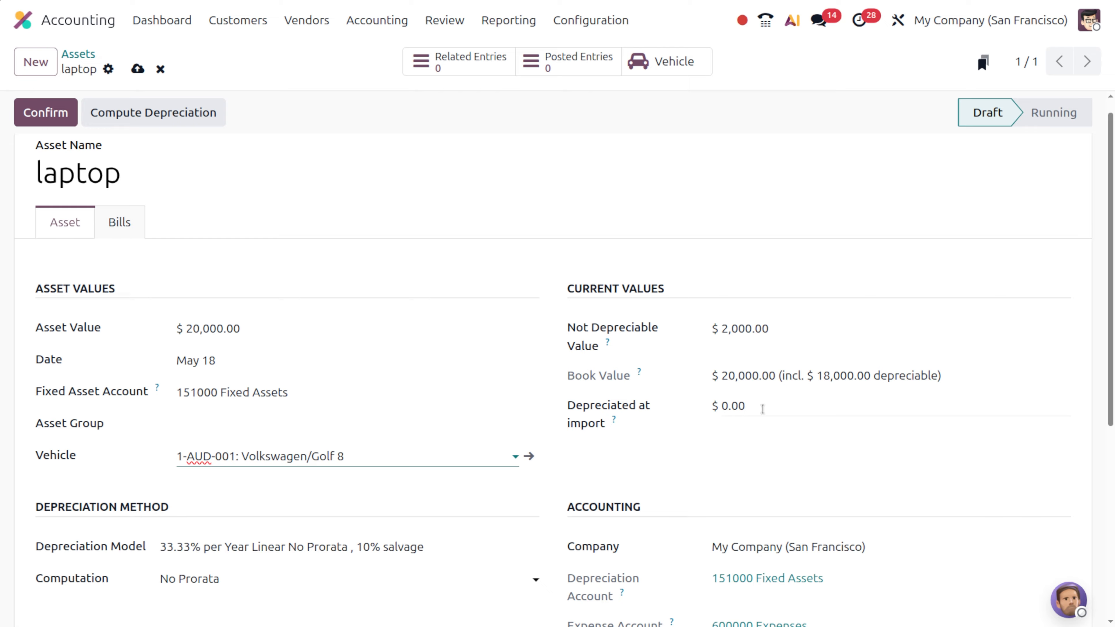
{"action": "scroll", "coordinate": [776, 466], "scroll_direction": "down", "scroll_amount": 4}
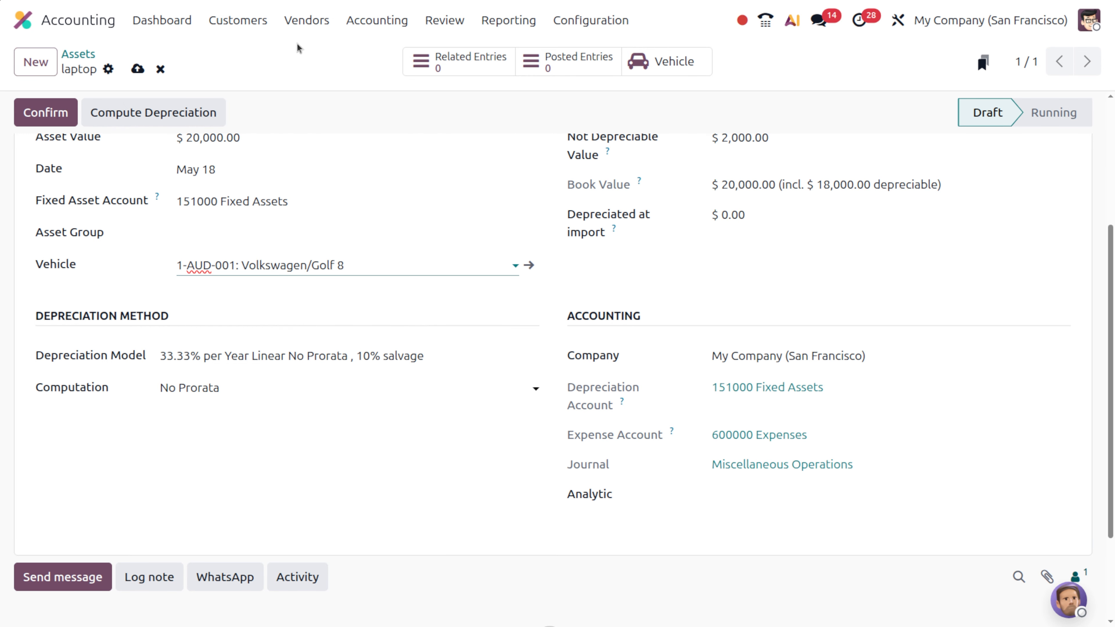
- Create a new vendor bill, choose the vendor, and set the bill date to 05/18/2026
{"action": "left_click", "coordinate": [305, 20]}
{"action": "left_click", "coordinate": [322, 61]}
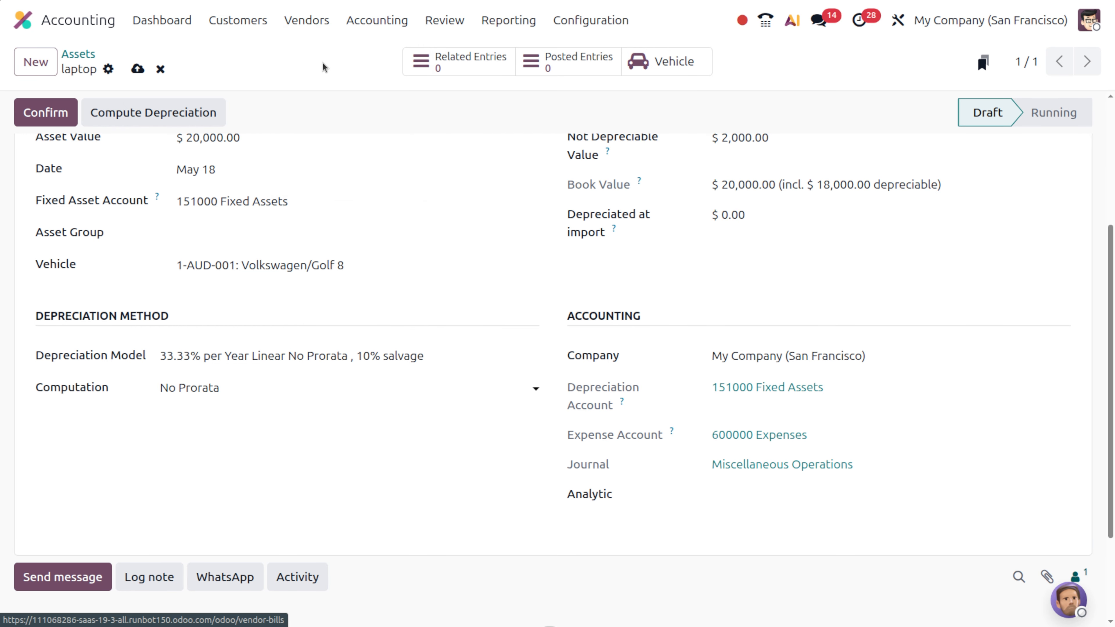
{"action": "left_click", "coordinate": [29, 69]}
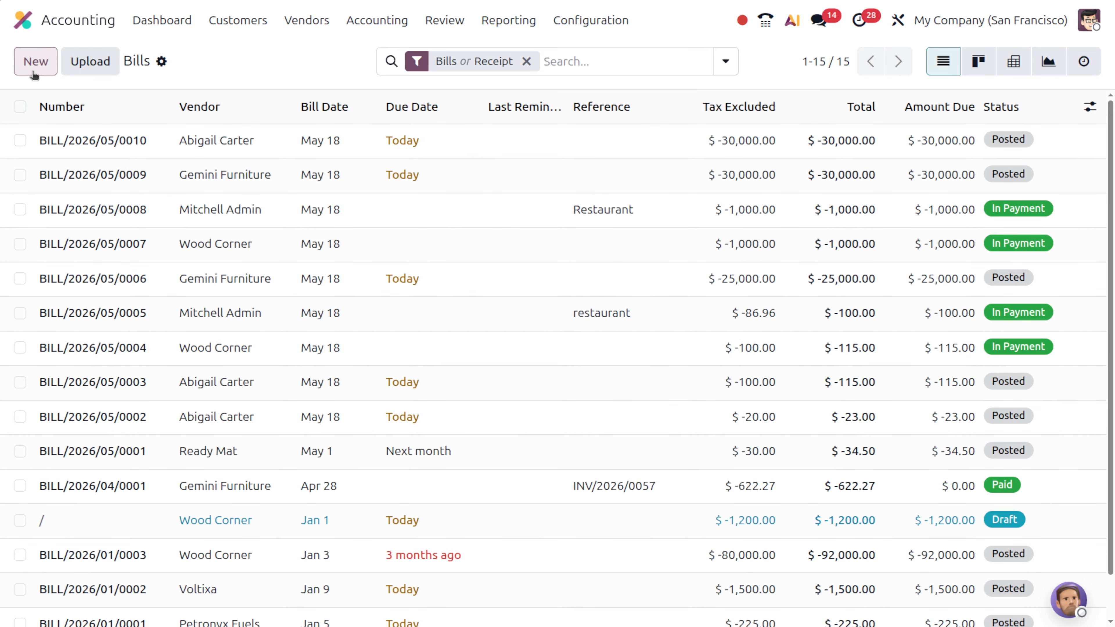
{"action": "left_click", "coordinate": [219, 237]}
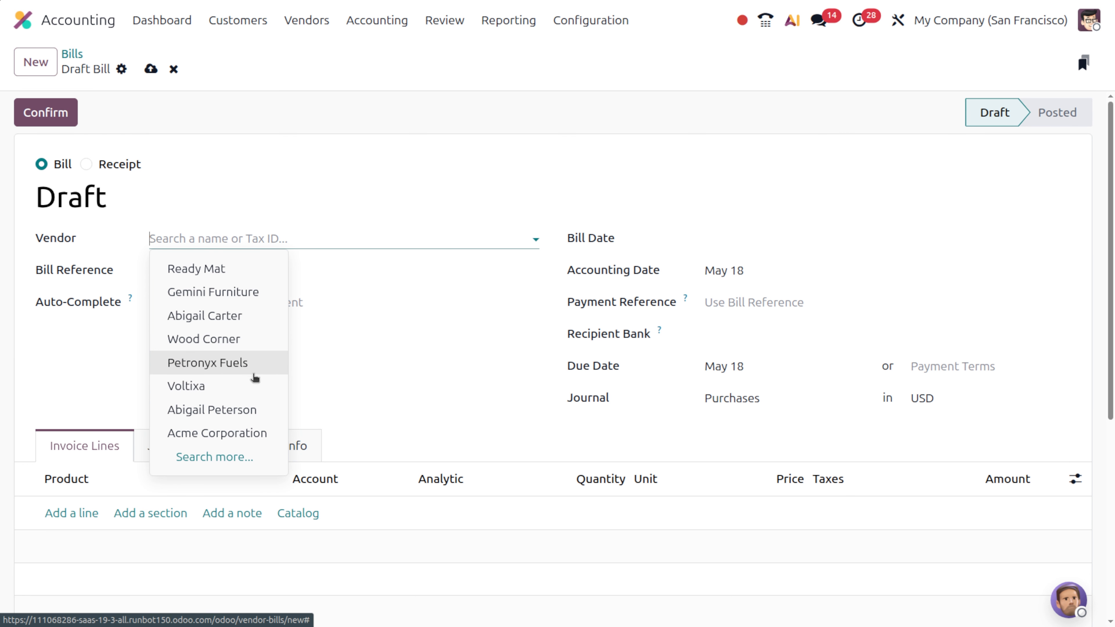
{"action": "left_click", "coordinate": [259, 408]}
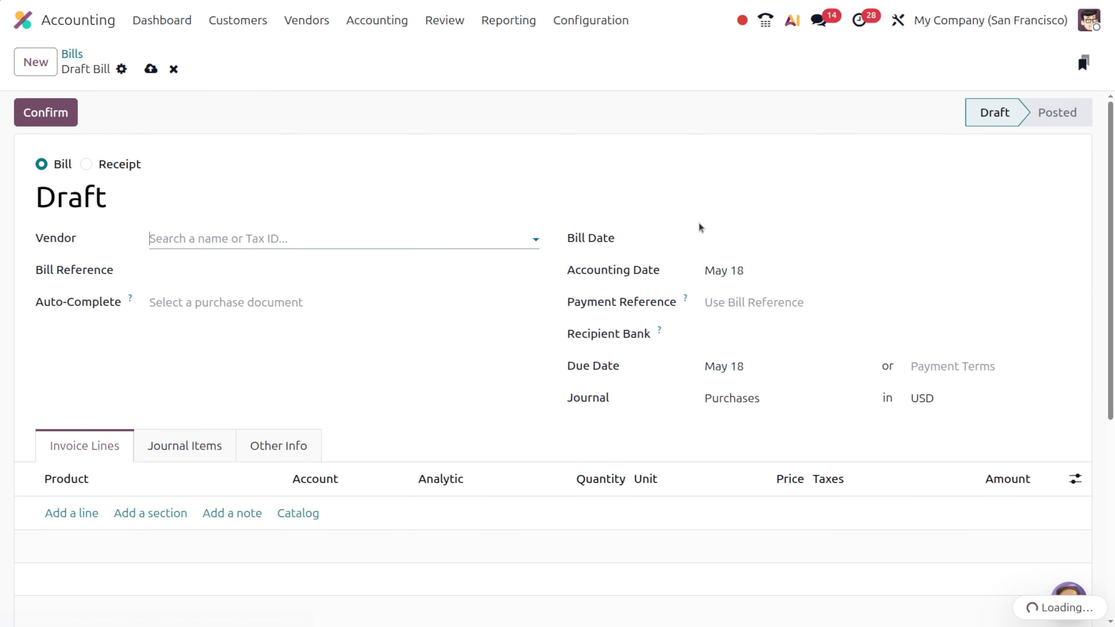
{"action": "left_click", "coordinate": [786, 241]}
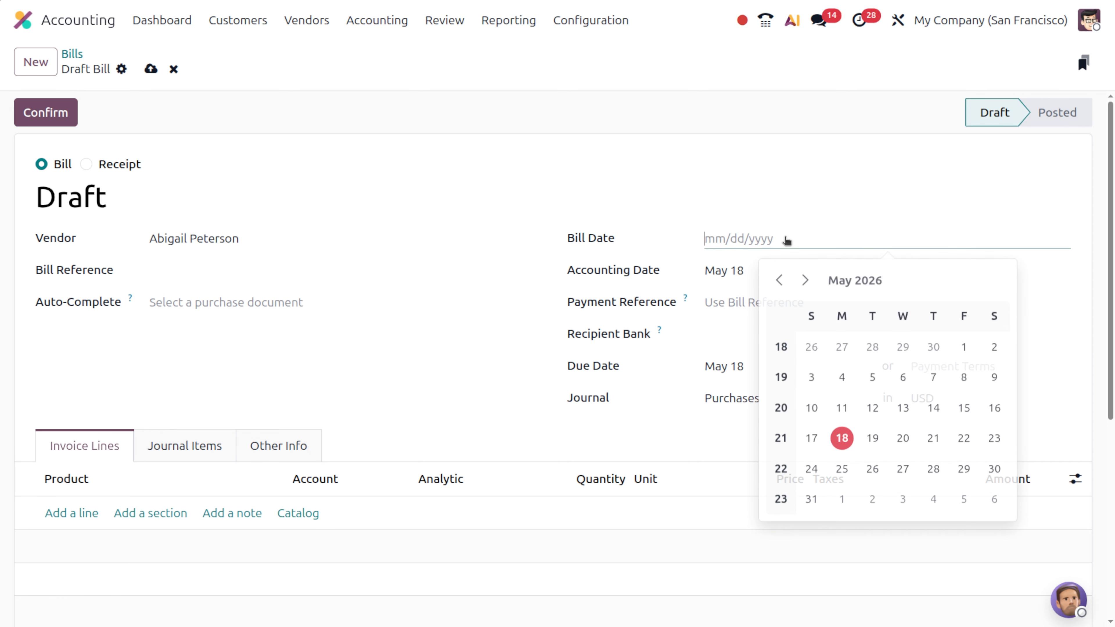
{"action": "left_click", "coordinate": [841, 436]}
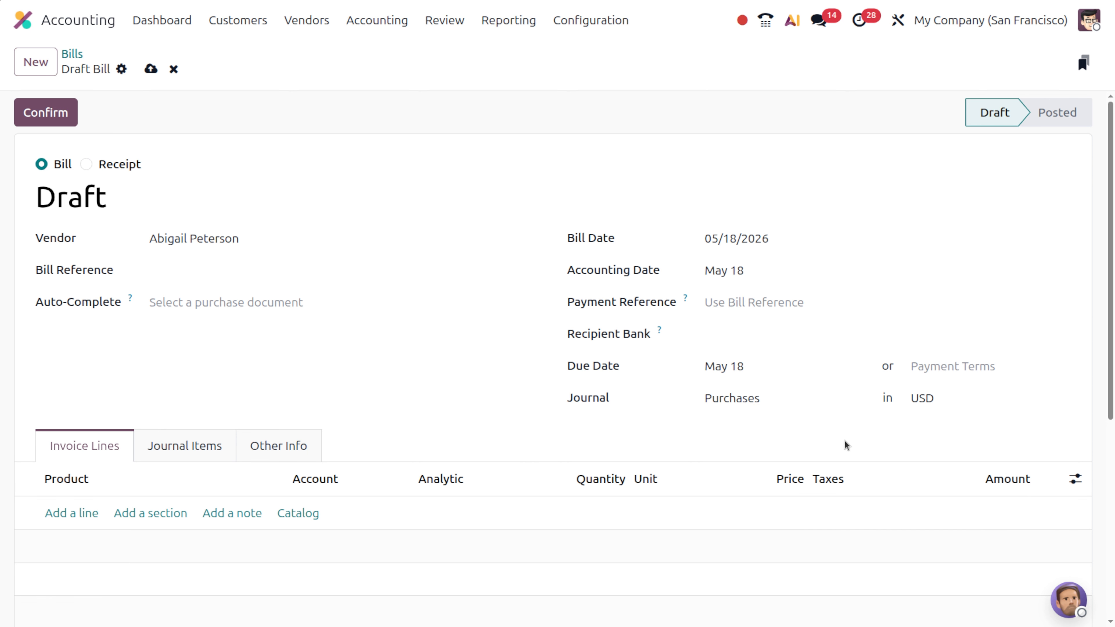
- Add an invoice line for the laptop product to the draft bill
{"action": "left_click", "coordinate": [69, 517]}
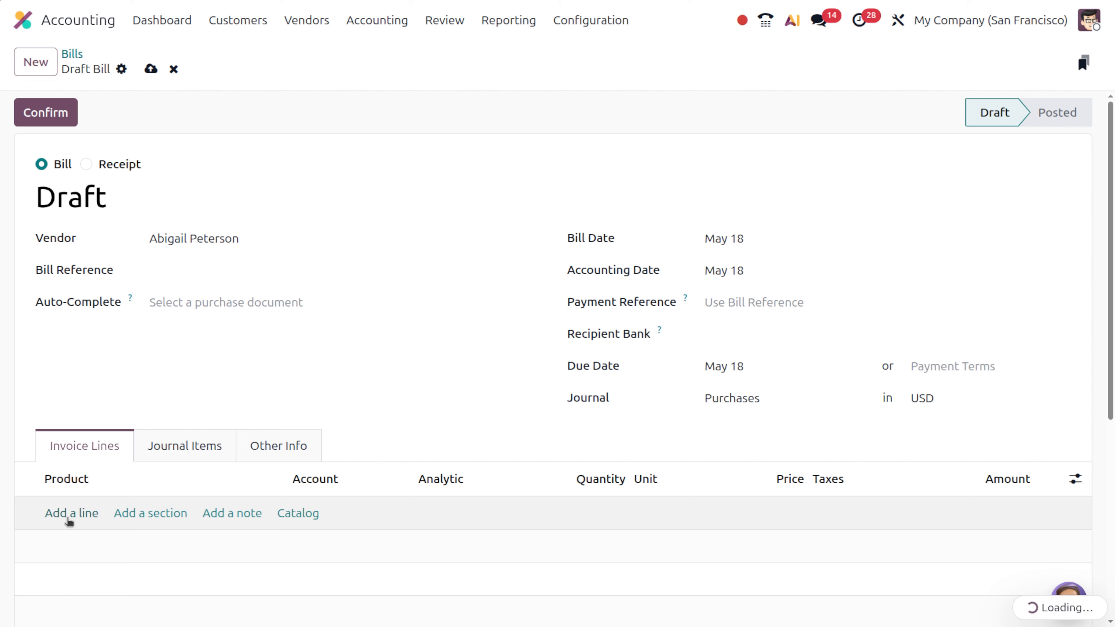
{"action": "left_click", "coordinate": [67, 512]}
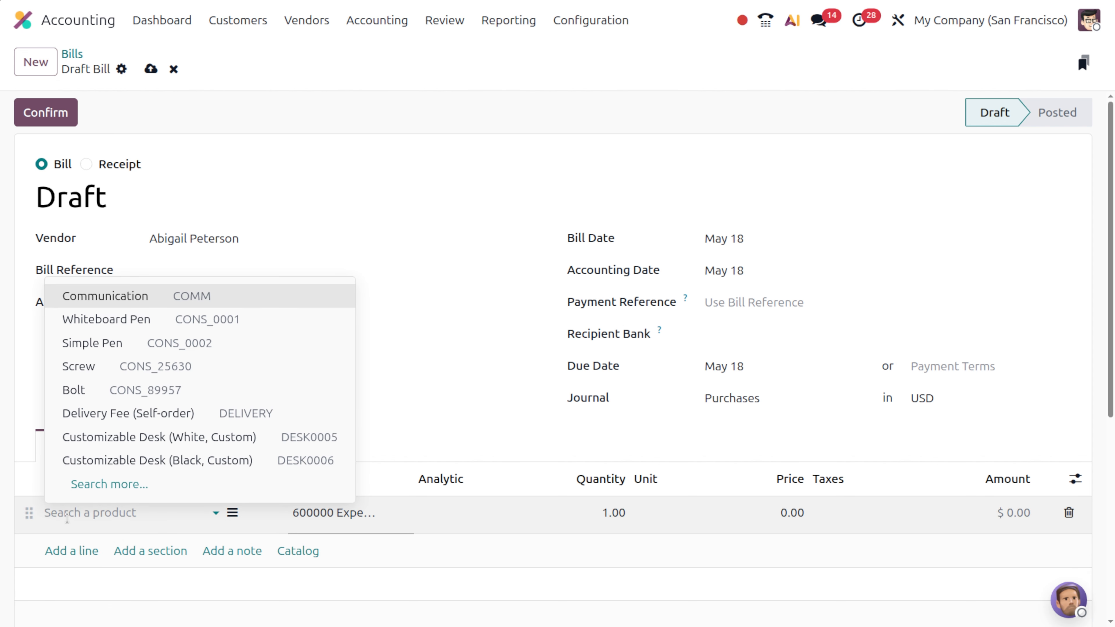
{"action": "type", "text": "lap"}
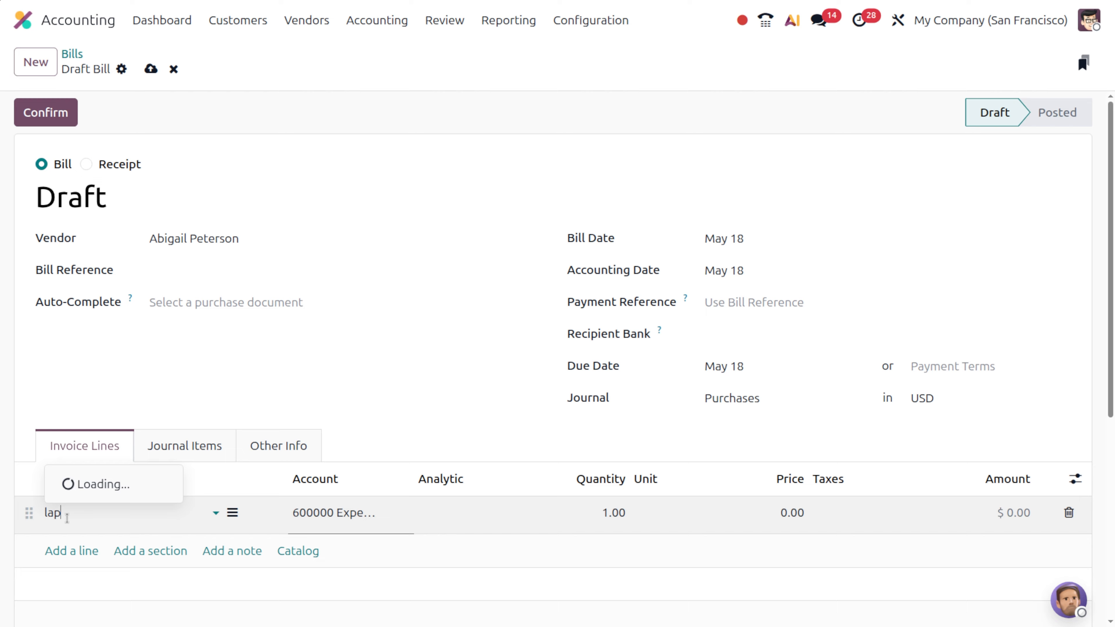
{"action": "key", "text": "Return"}
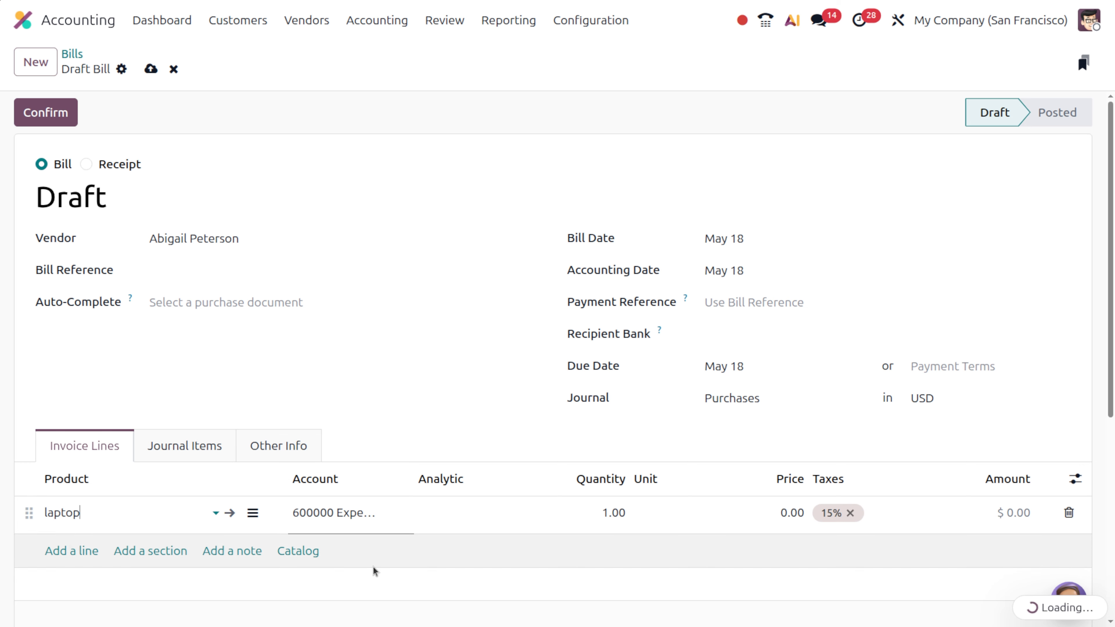
- Assign the laptop line to account 151000 Fixed Assets and vehicle 1-AUD-001: Volkswagen/Golf 8
{"action": "left_click", "coordinate": [368, 511]}
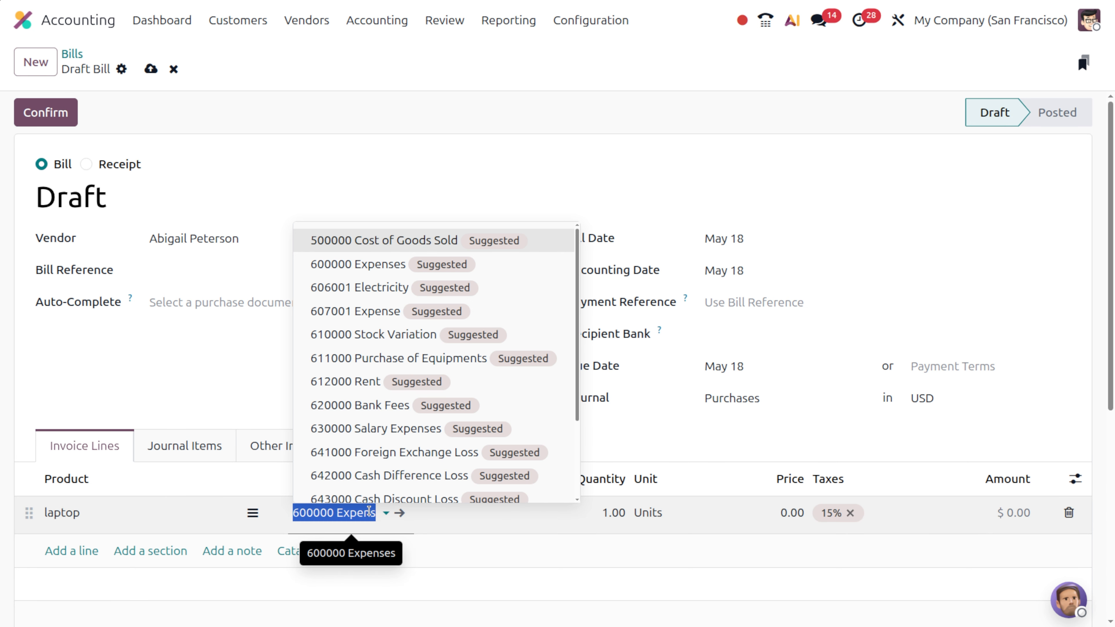
{"action": "key", "text": "BackSpace"}
{"action": "type", "text": "ass"}
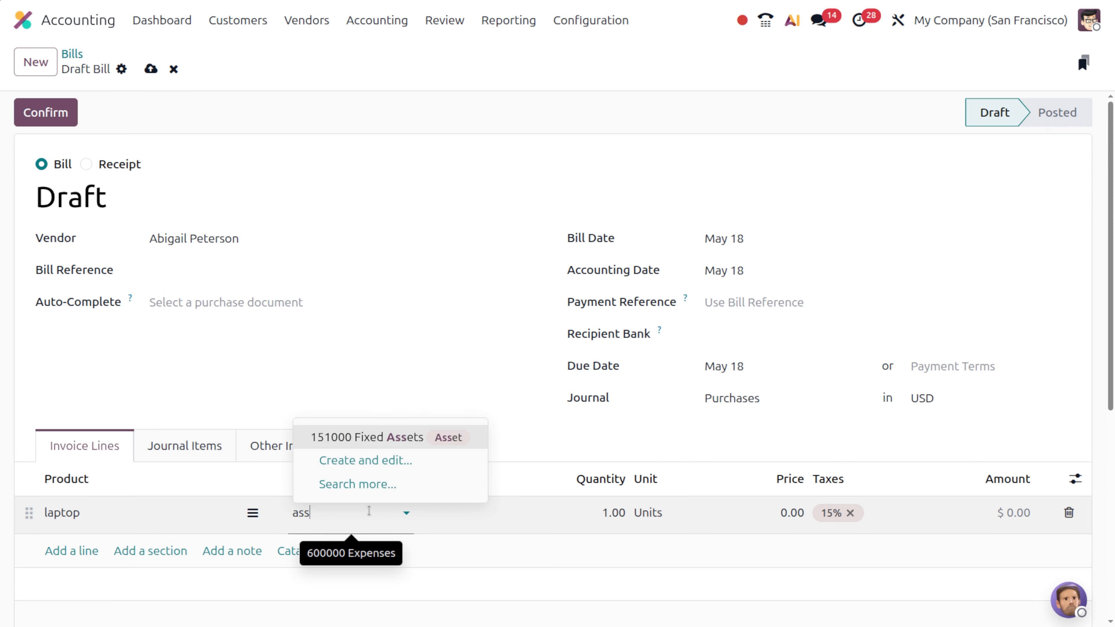
{"action": "key", "text": "Return"}
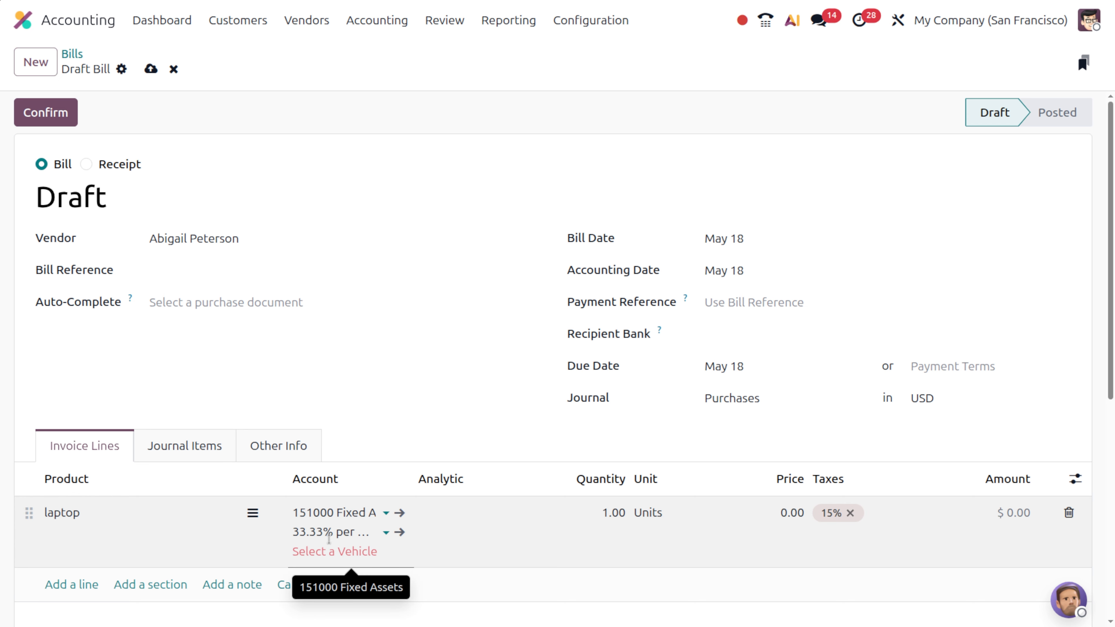
{"action": "left_click", "coordinate": [349, 552]}
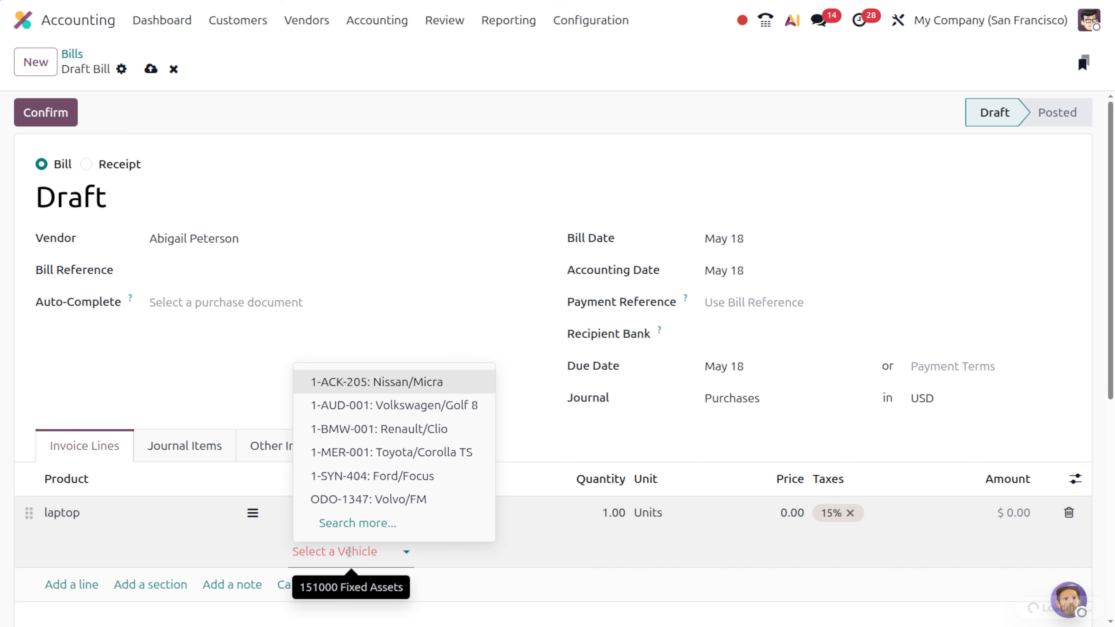
{"action": "left_click", "coordinate": [386, 410]}
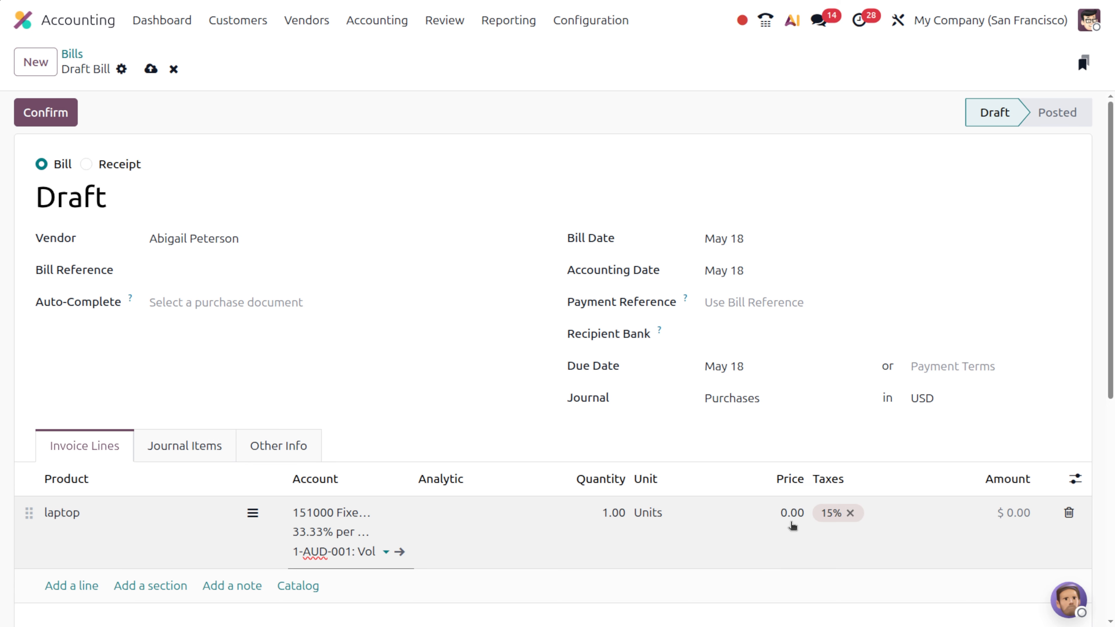
- Set the laptop line's price to 20,000, remove its 15% tax, and save and confirm the bill
{"action": "left_click", "coordinate": [793, 514]}
{"action": "type", "text": "20000"}
{"action": "left_click", "coordinate": [849, 515]}
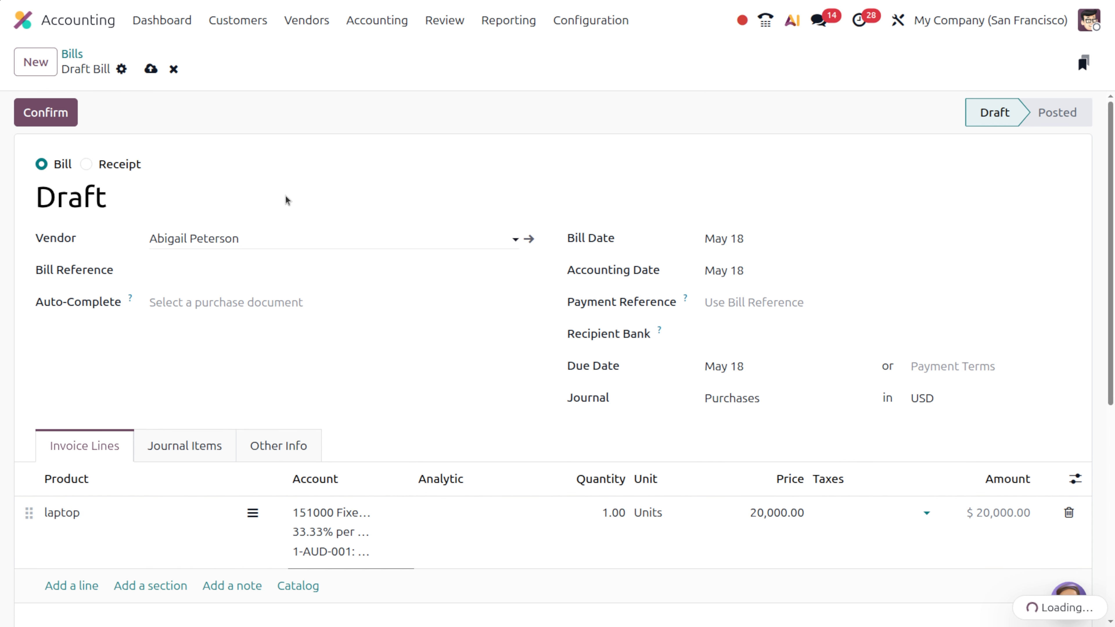
{"action": "left_click", "coordinate": [151, 70]}
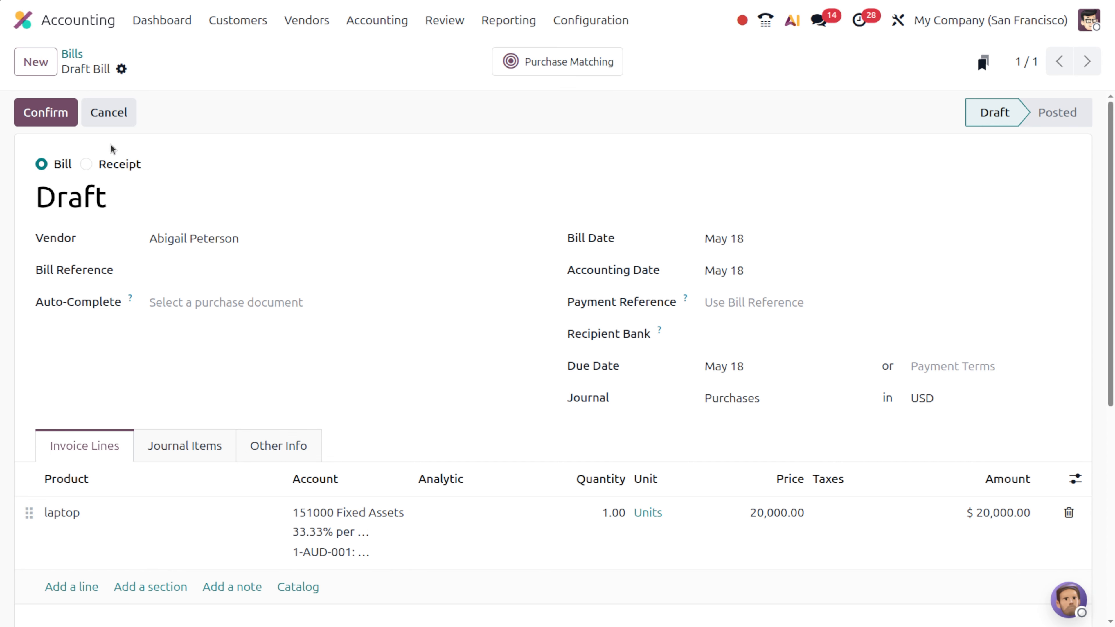
{"action": "left_click", "coordinate": [43, 106]}
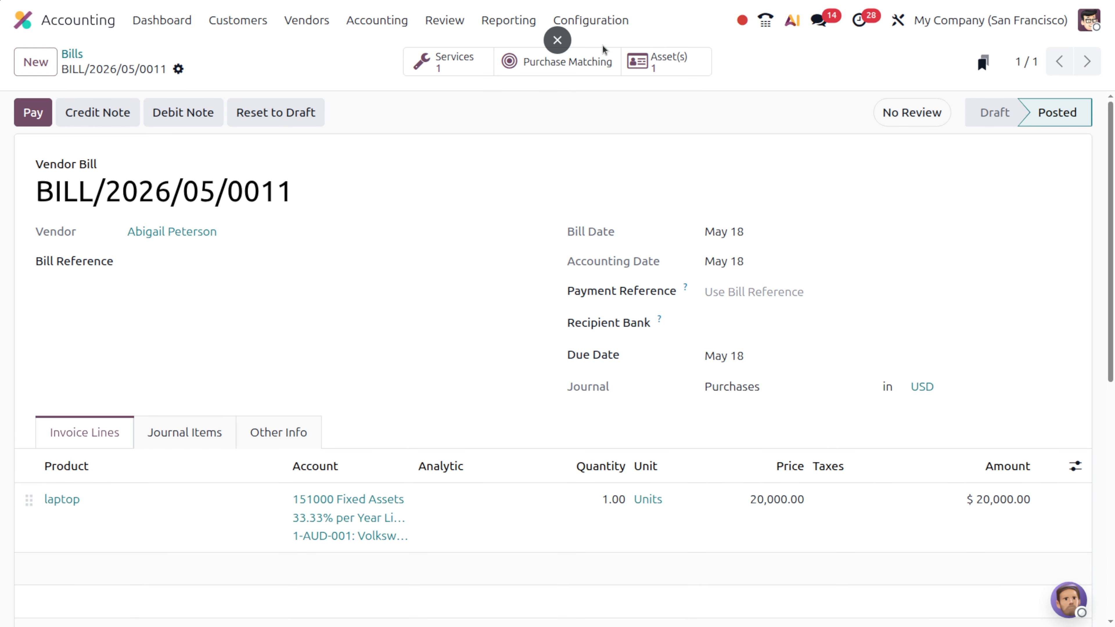
- Open the asset linked to the bill and review its depreciation board and vehicle record
{"action": "left_click", "coordinate": [699, 72]}
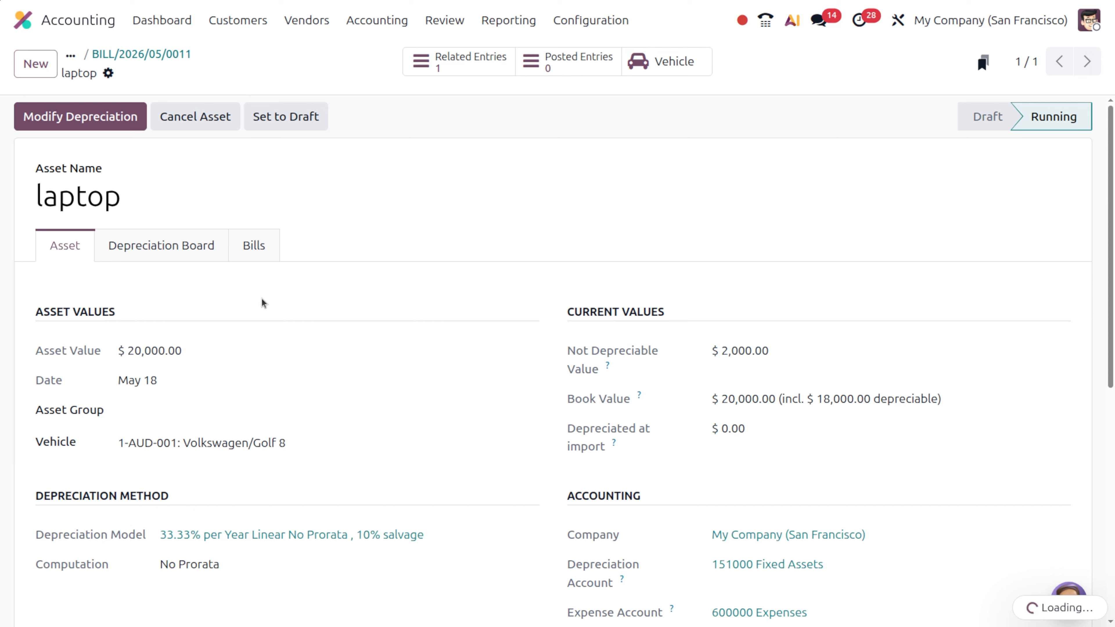
{"action": "left_click", "coordinate": [147, 241]}
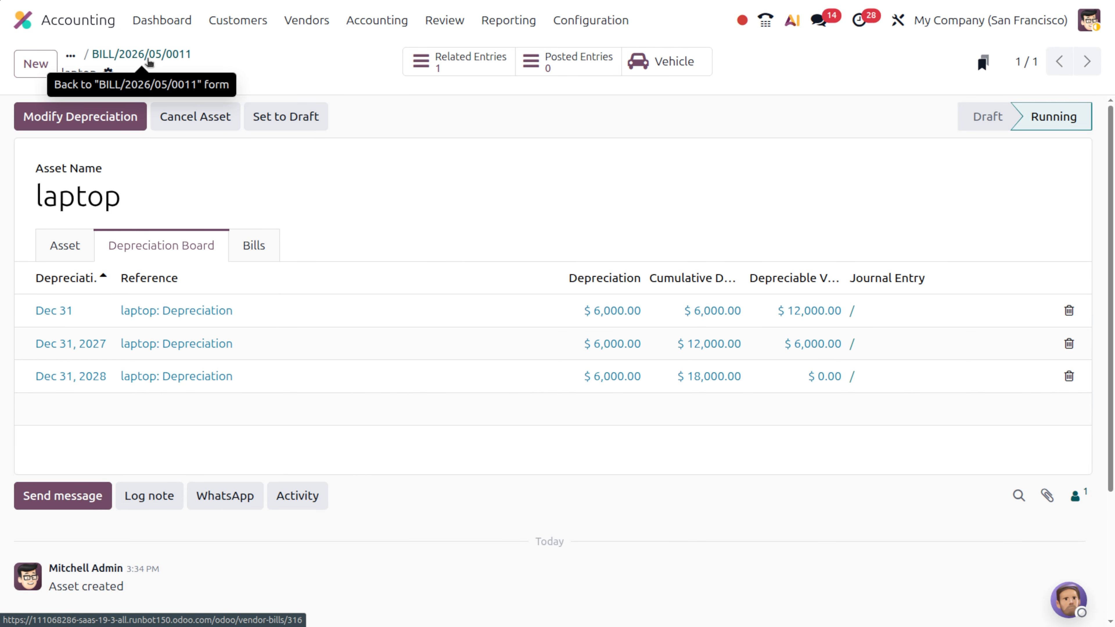
{"action": "left_click", "coordinate": [648, 65]}
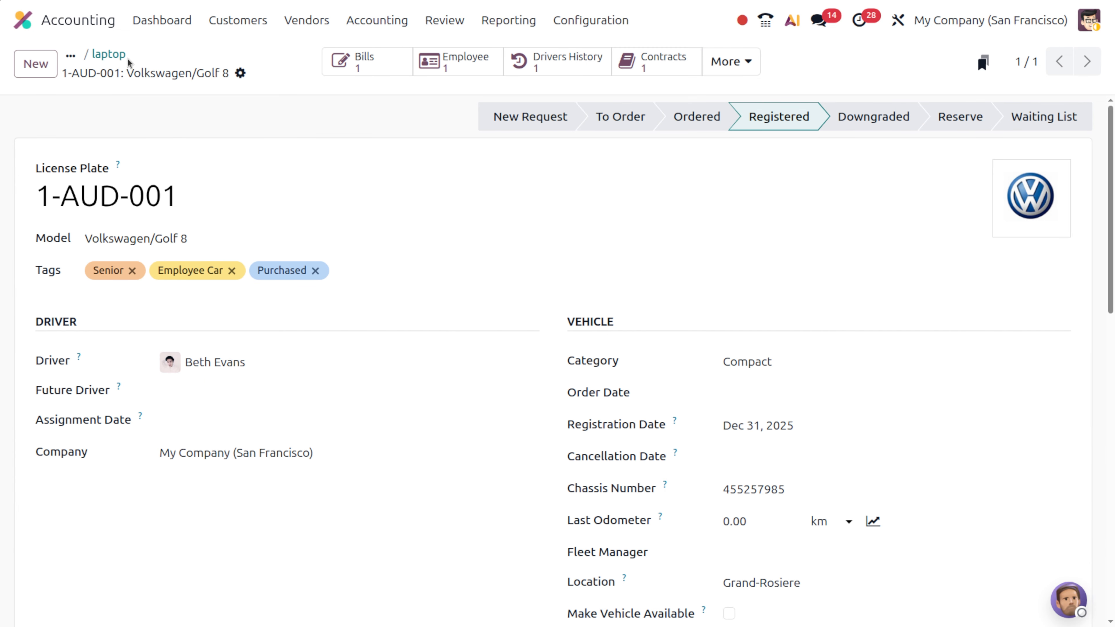
{"action": "left_click", "coordinate": [109, 55]}
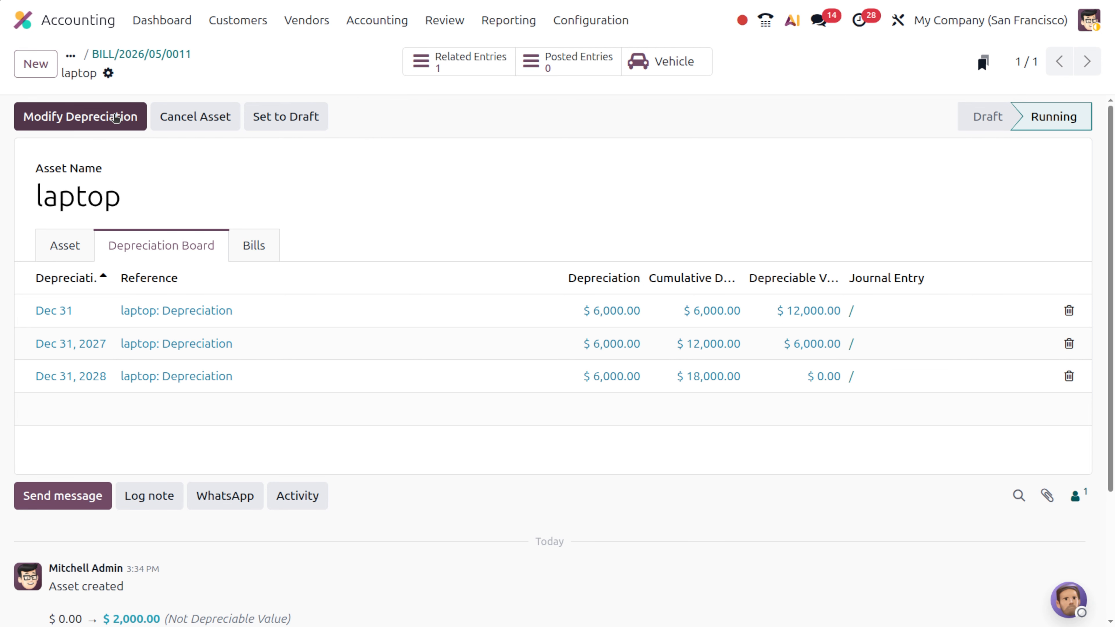
- Dispose of the laptop asset dated May 18 with the depreciation loss account, and post the disposal entry
{"action": "left_click", "coordinate": [116, 118]}
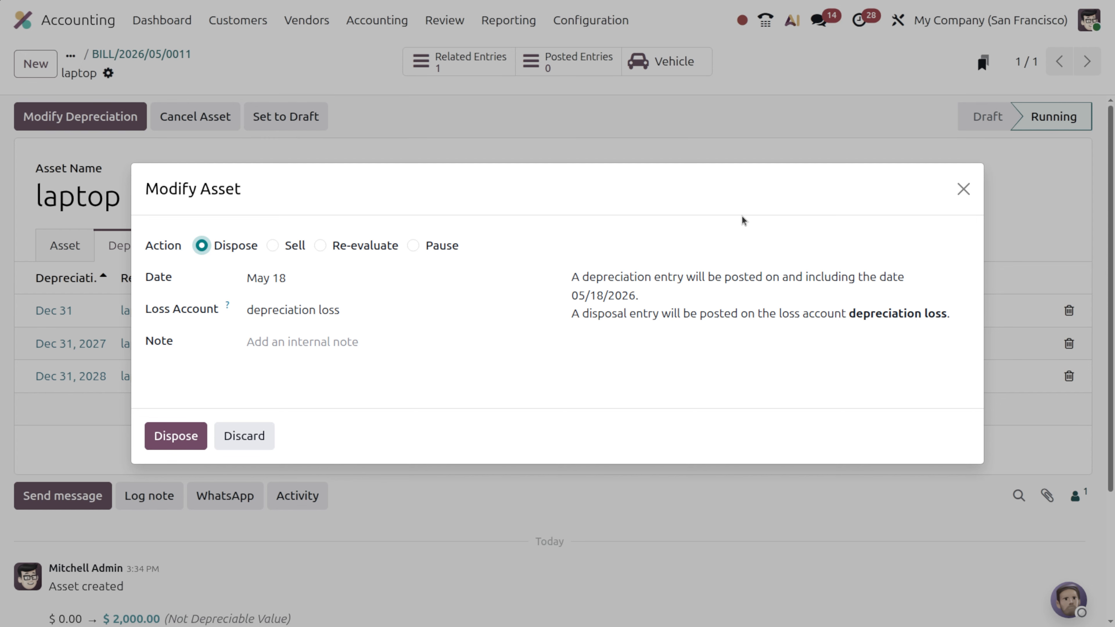
{"action": "left_click", "coordinate": [184, 435]}
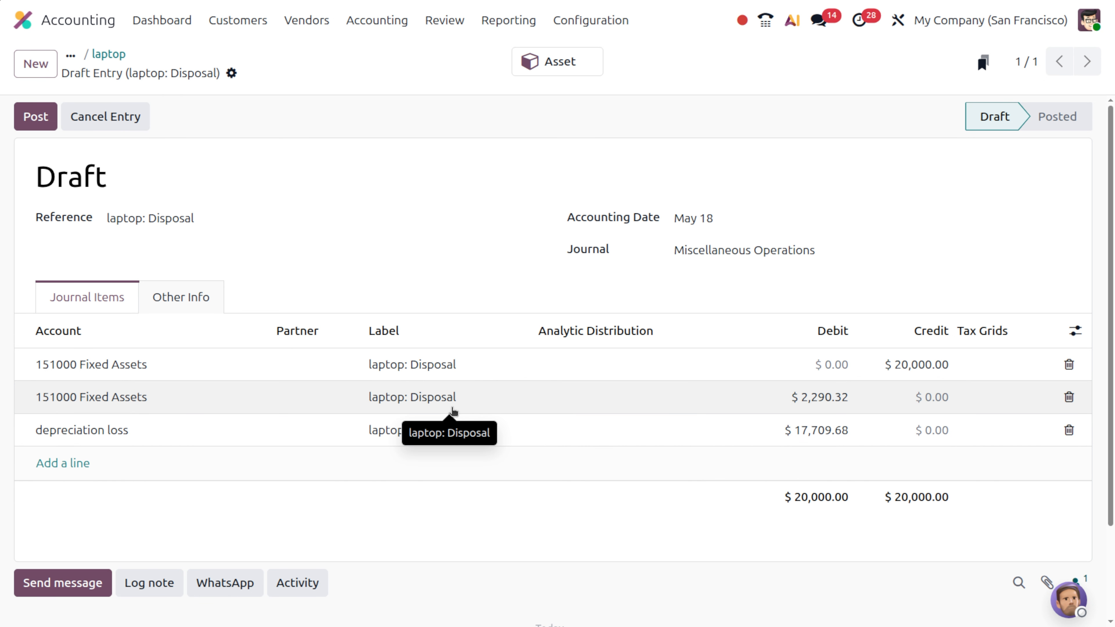
{"action": "left_click", "coordinate": [43, 110]}
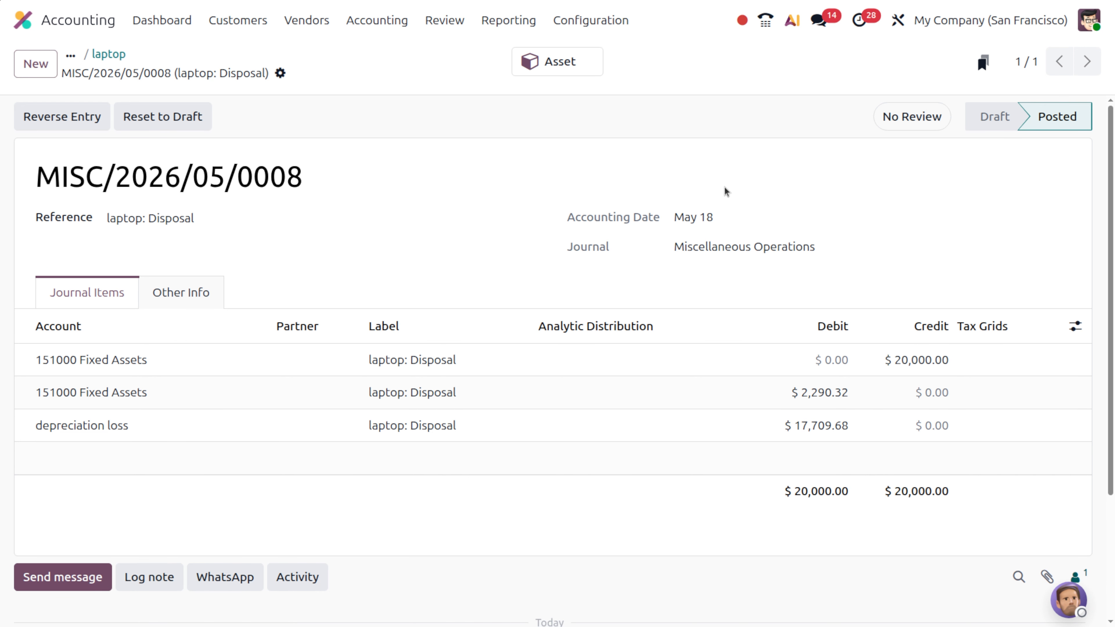
- Return to the laptop asset and review its posted depreciation and disposal journal entries
{"action": "left_click", "coordinate": [543, 66]}
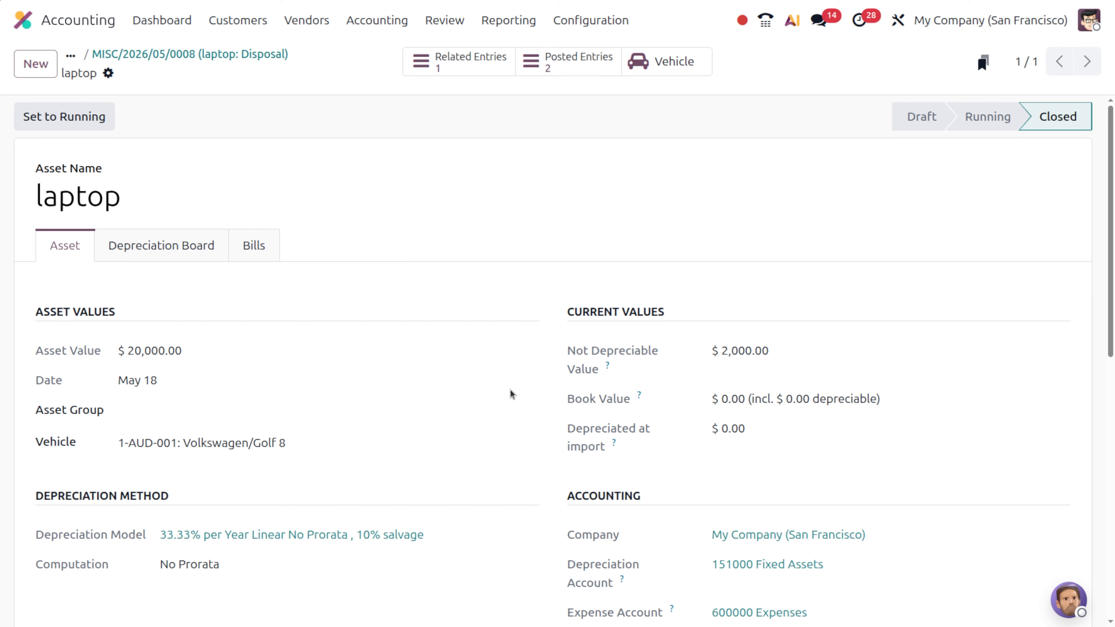
{"action": "left_click", "coordinate": [567, 54]}
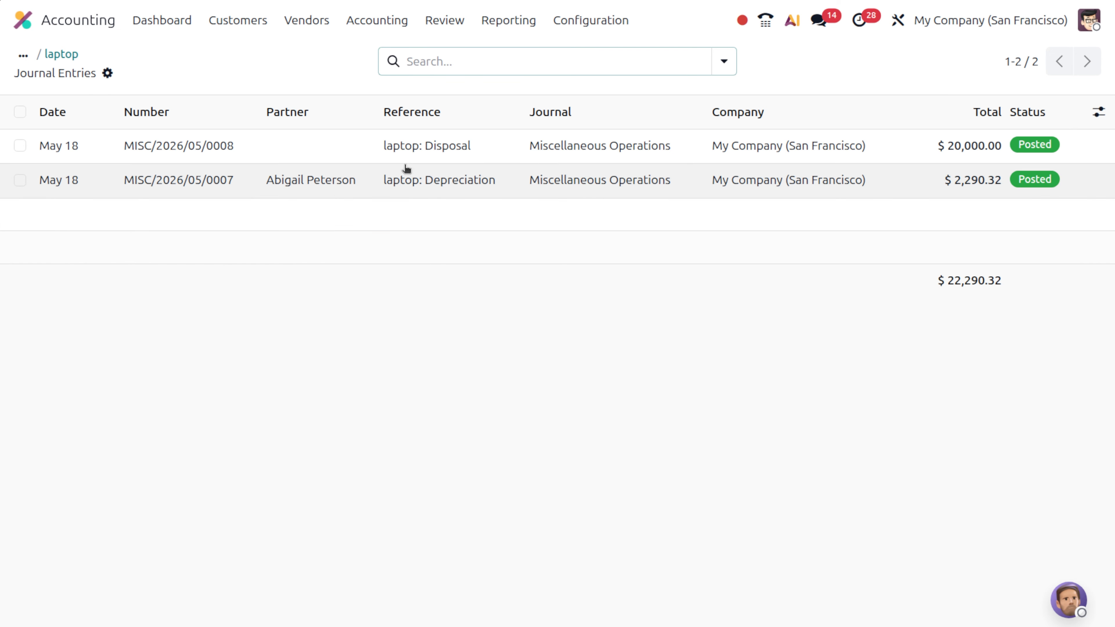
{"action": "left_click", "coordinate": [466, 191]}
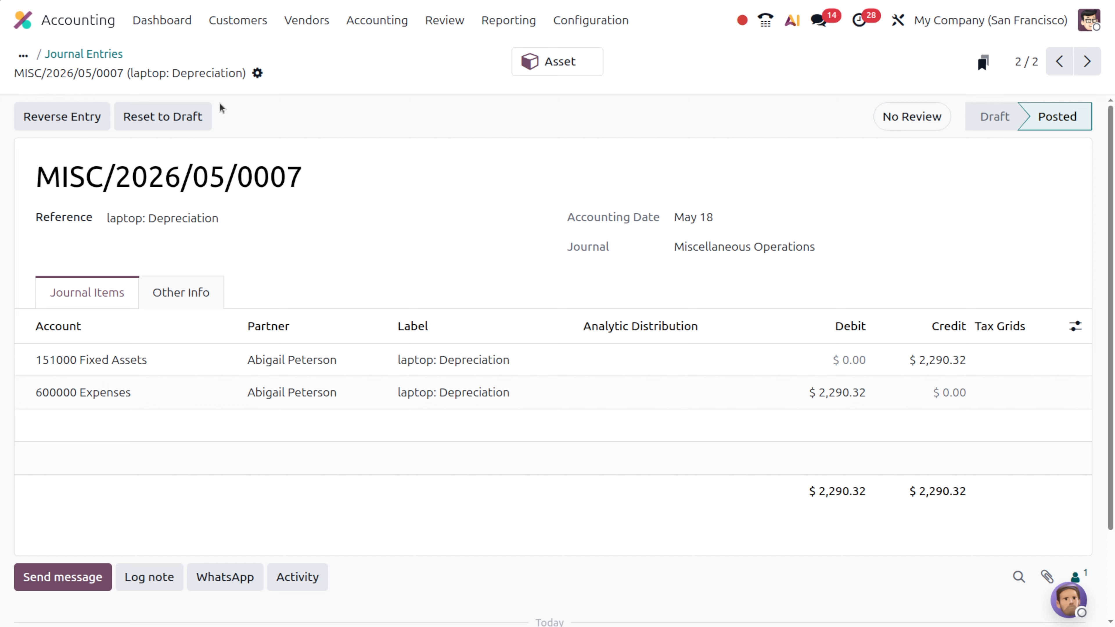
{"action": "left_click", "coordinate": [87, 55]}
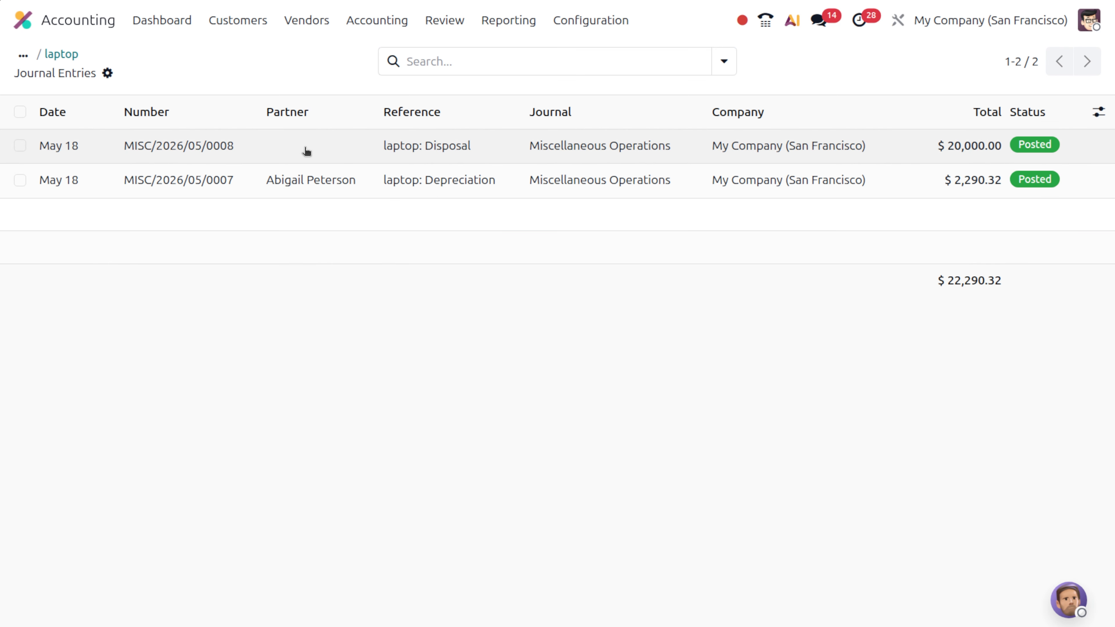
{"action": "left_click", "coordinate": [306, 149]}
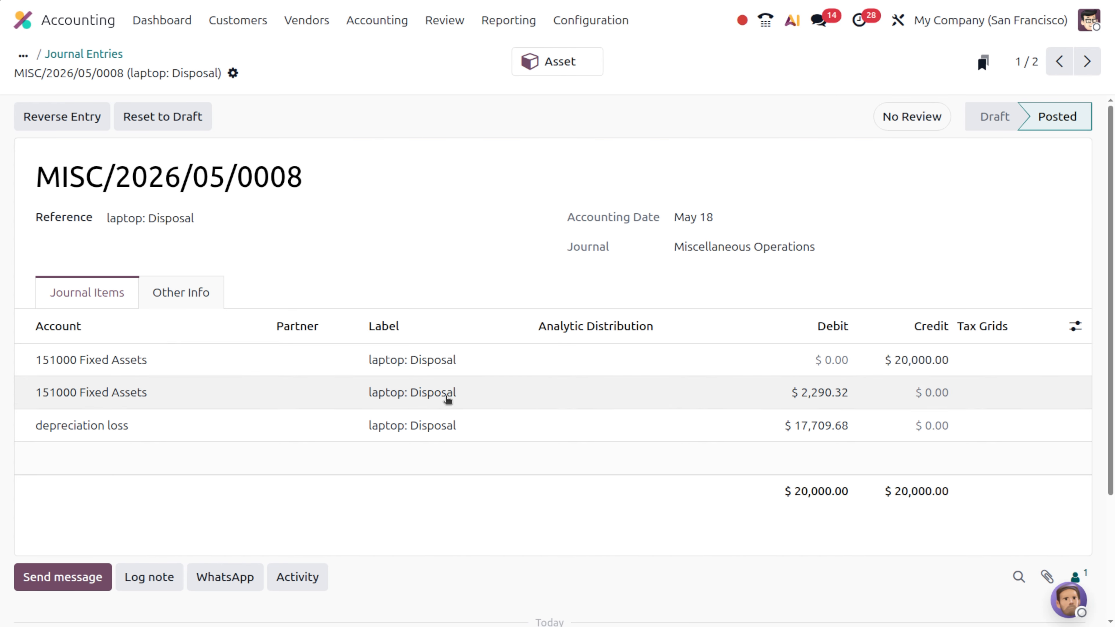
{"action": "left_click", "coordinate": [83, 57]}
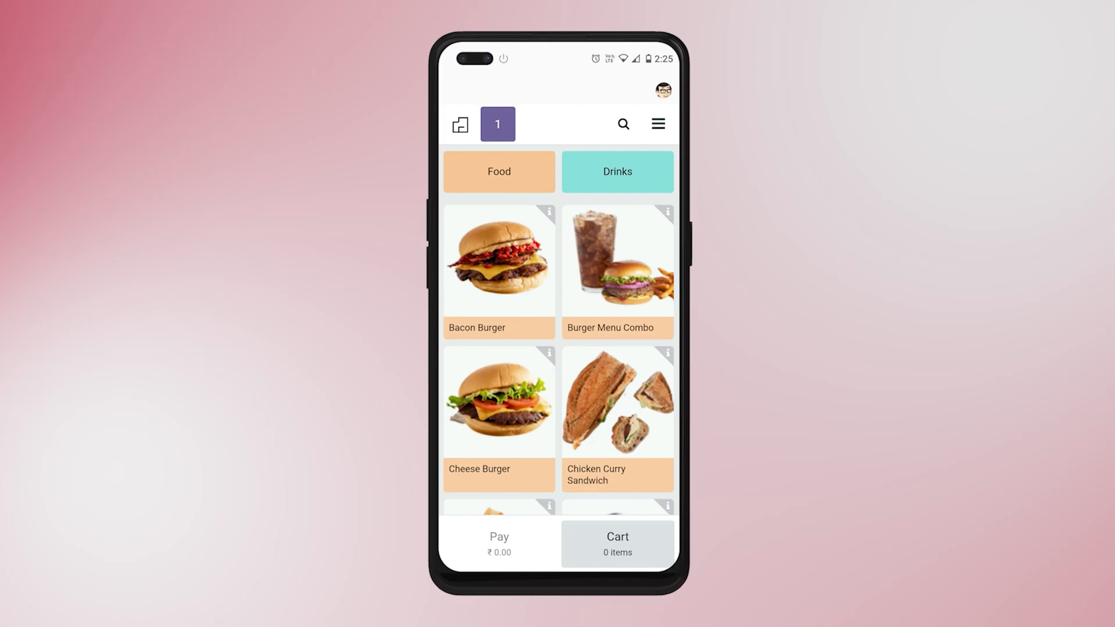
- Display the available actions of the mobile Point of Sale register
{"action": "left_click", "coordinate": [657, 124]}
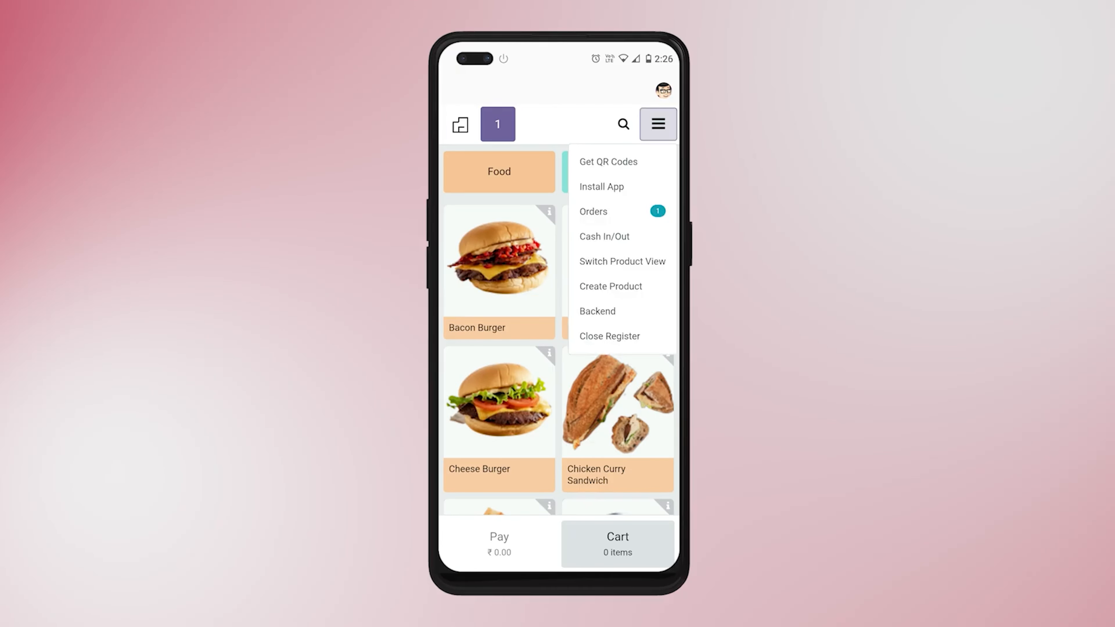